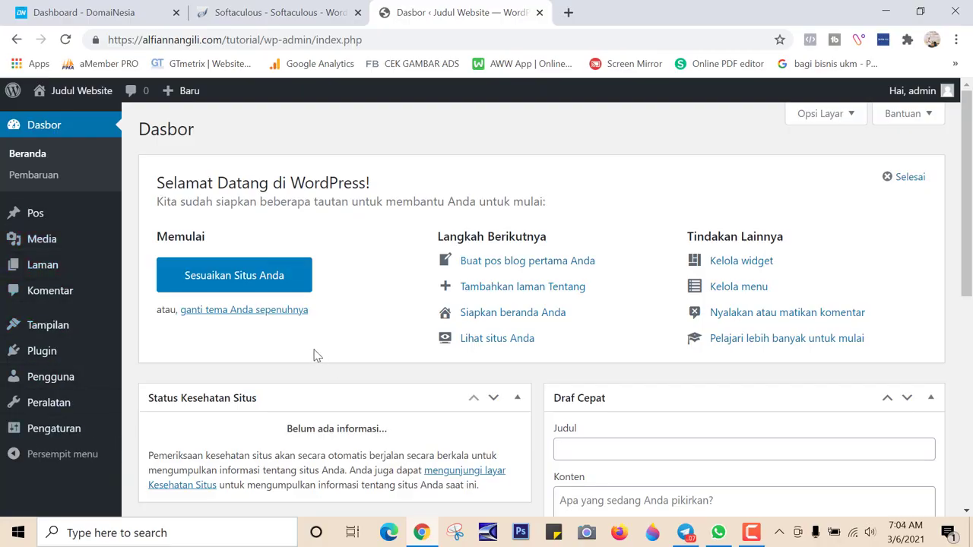
# Open the page for adding new plugins and search the directory for "Yoast SEO"
pyautogui.moveTo(28, 366)
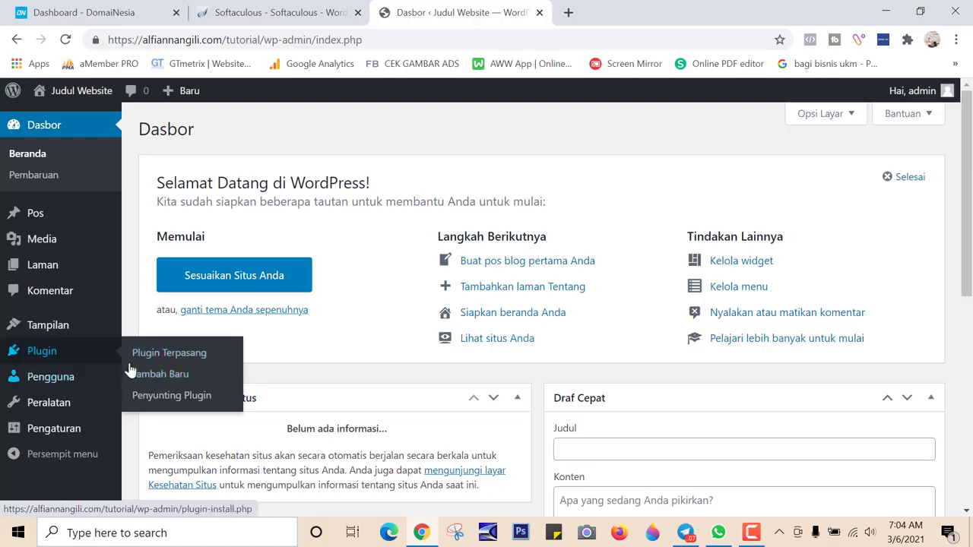
pyautogui.click(184, 379)
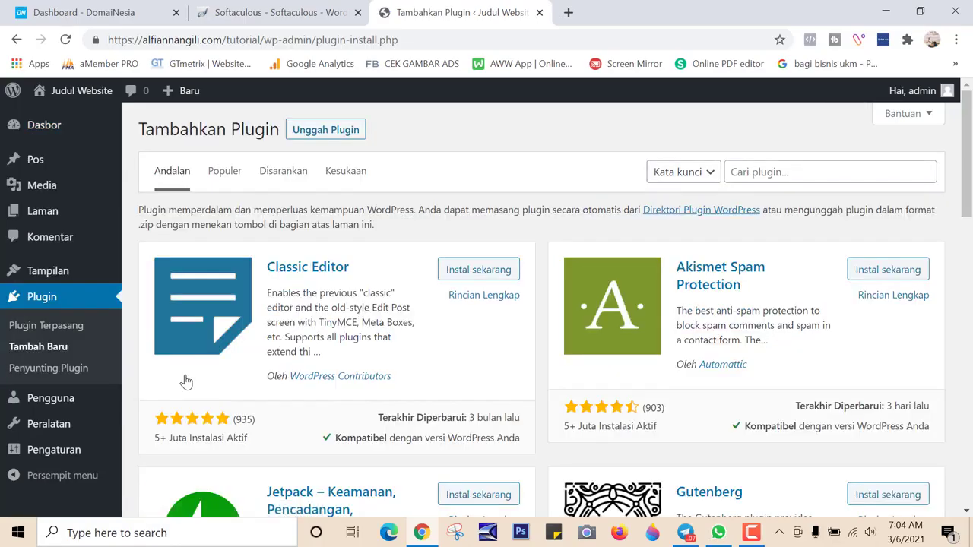
pyautogui.click(778, 172)
pyautogui.write('Yoast SEO')
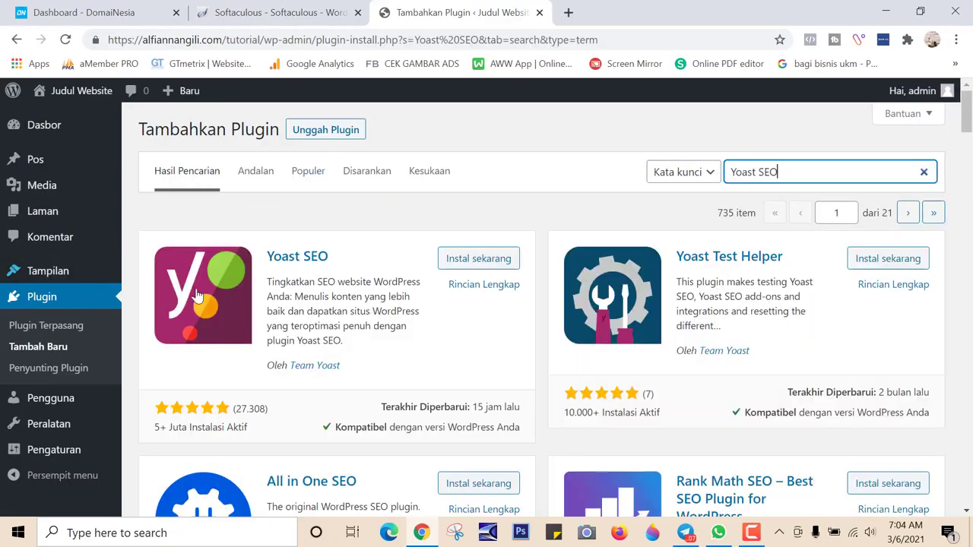
# Install and activate the Yoast SEO plugin, and enable its automatic updates
pyautogui.click(479, 259)
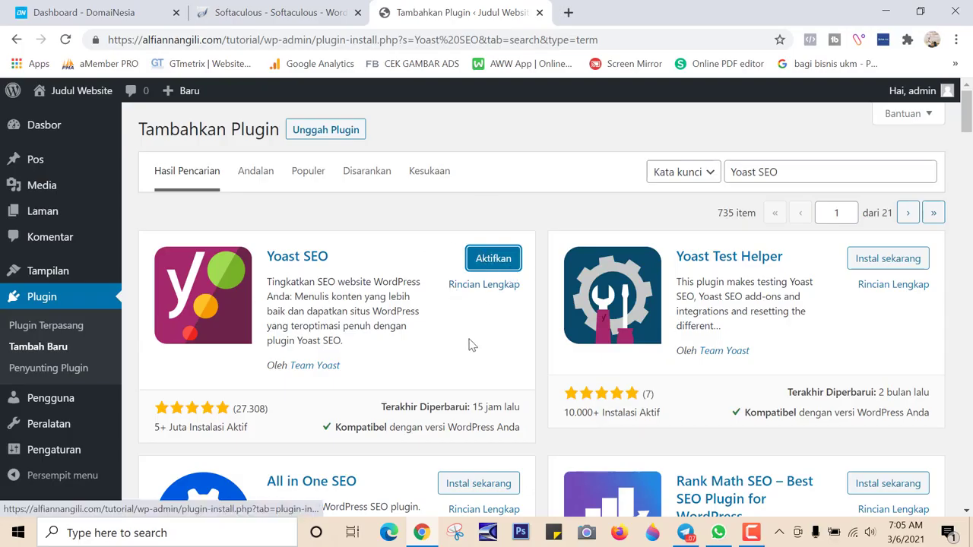
pyautogui.click(506, 262)
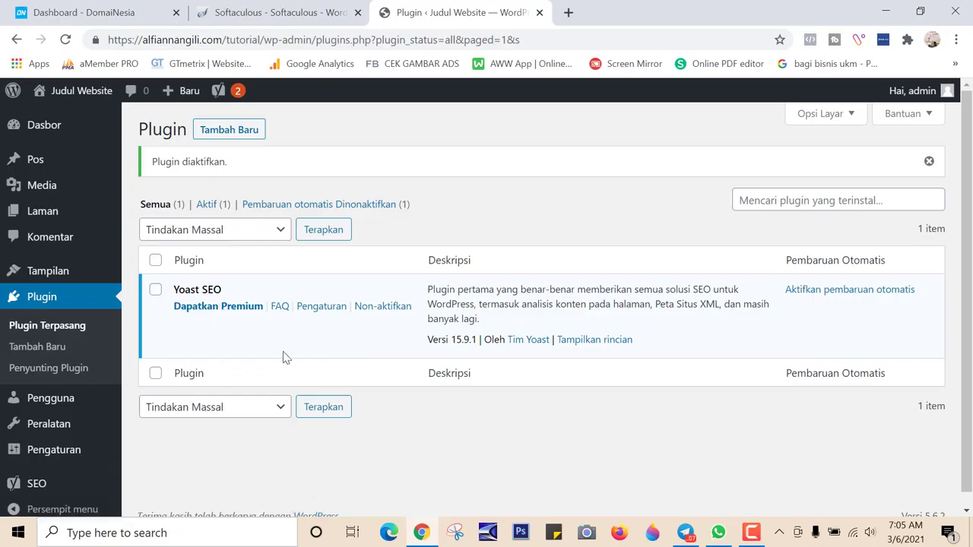
pyautogui.click(876, 297)
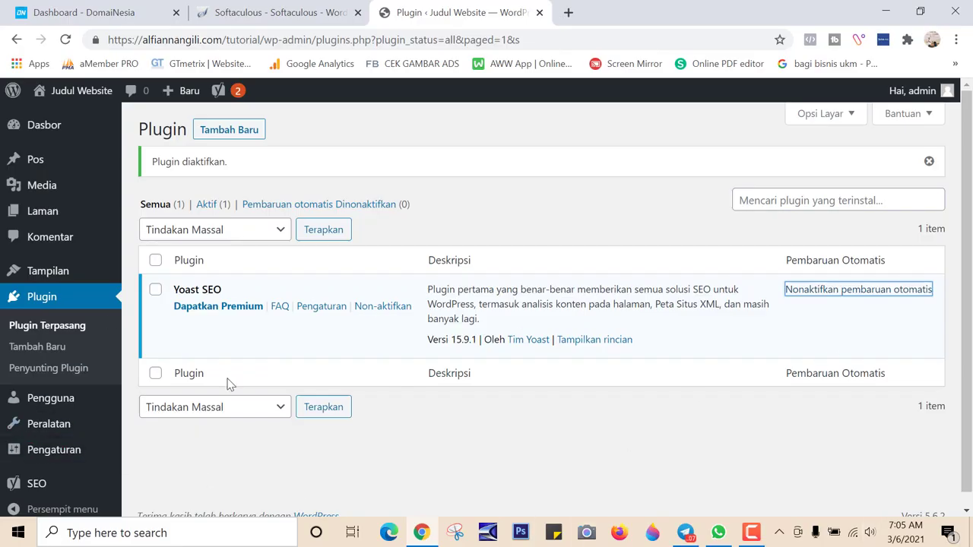
# Open the general Yoast SEO settings page and start the SEO data optimization
pyautogui.scroll(-1, 262, 421)
pyautogui.moveTo(67, 466)
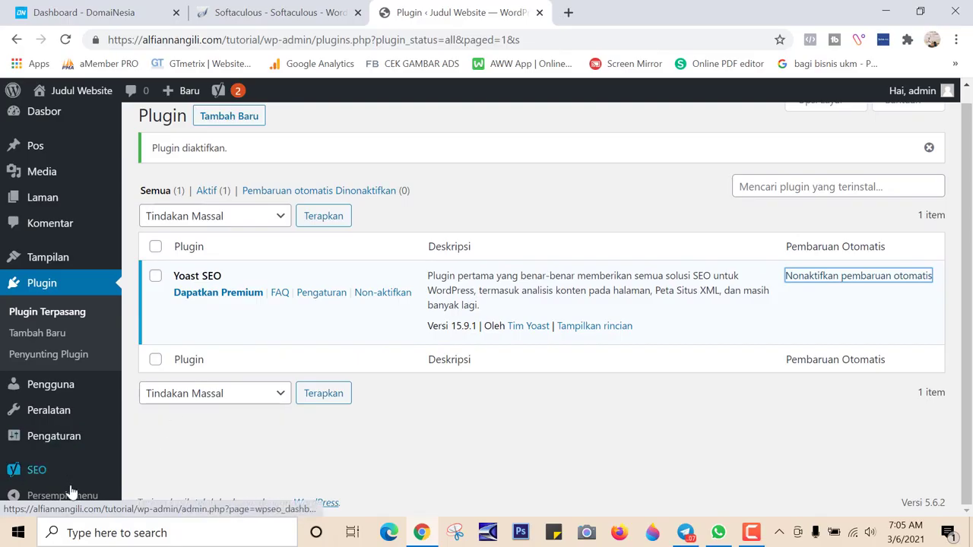
pyautogui.moveTo(17, 477)
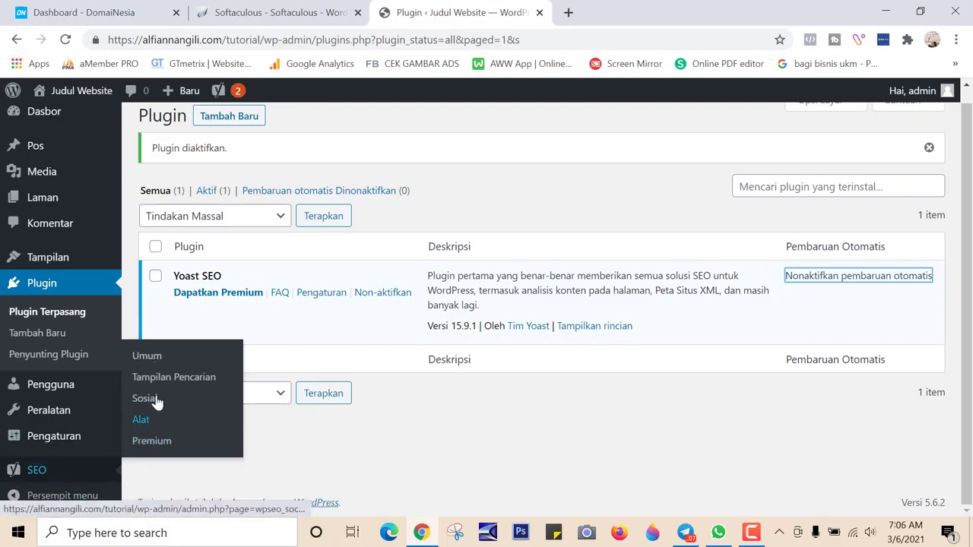
pyautogui.click(155, 360)
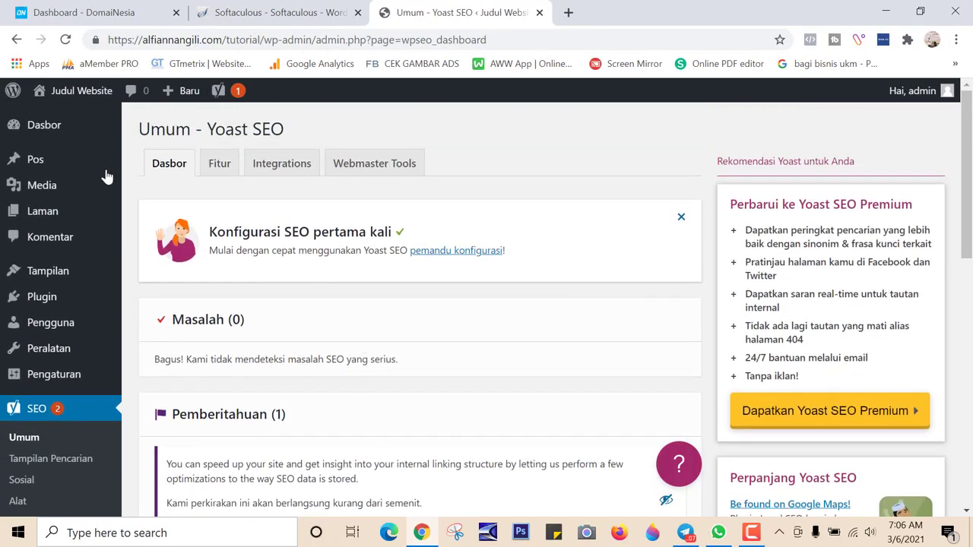
pyautogui.scroll(-8, 455, 305)
pyautogui.scroll(6, 354, 384)
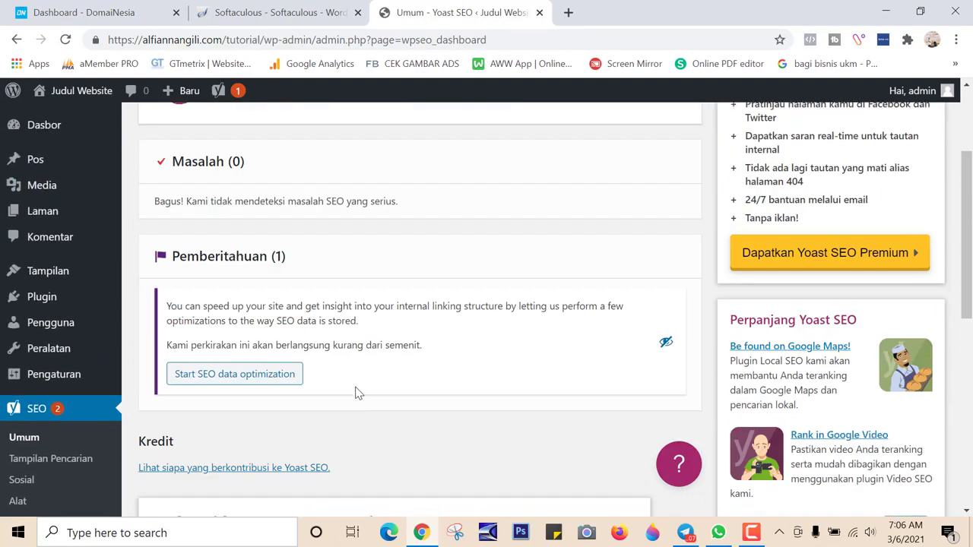
pyautogui.scroll(2, 359, 393)
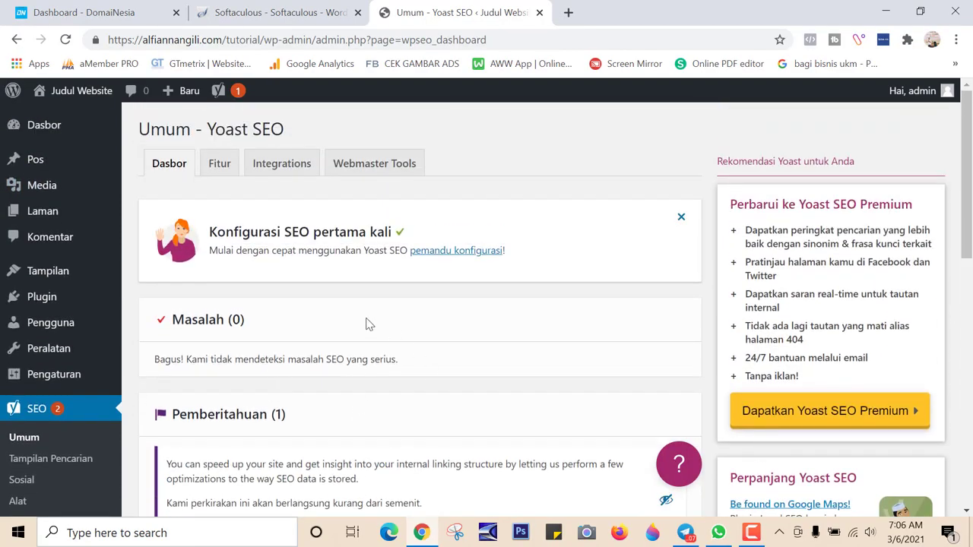
pyautogui.scroll(-2, 236, 323)
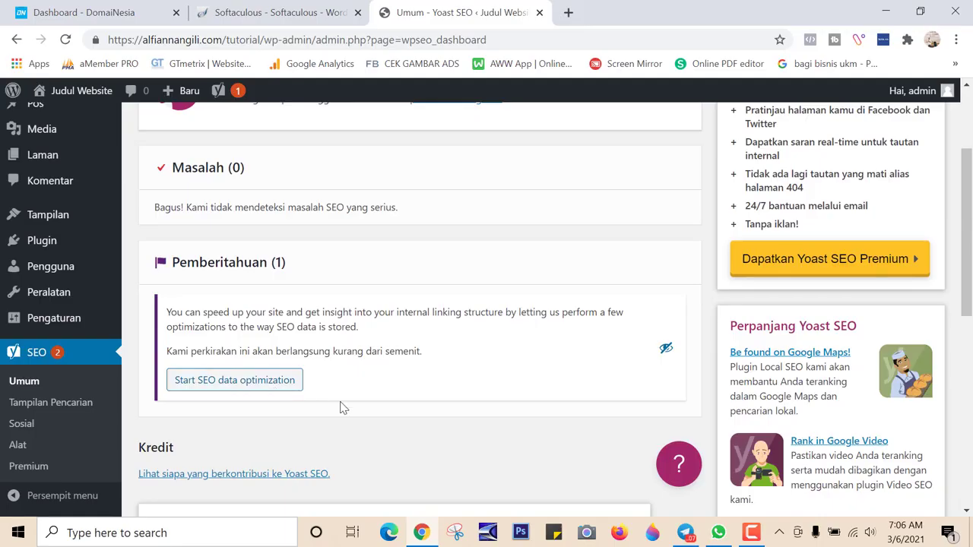
pyautogui.click(238, 382)
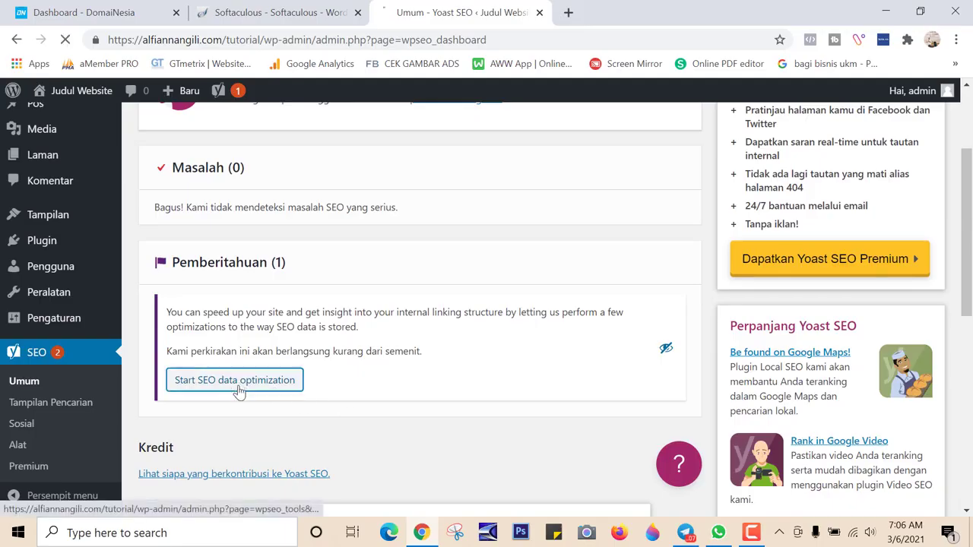
pyautogui.scroll(-4, 382, 397)
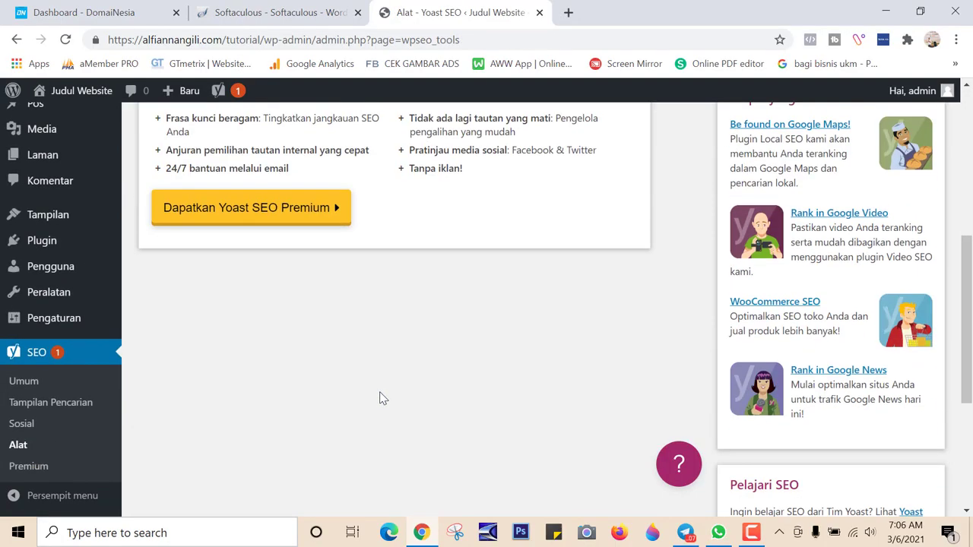
pyautogui.scroll(3, 377, 398)
pyautogui.scroll(2, 441, 439)
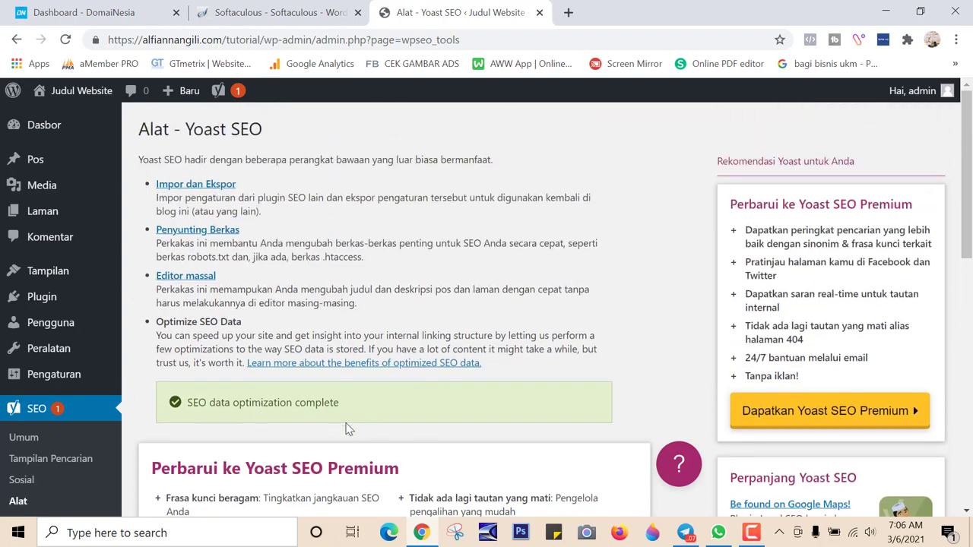
# Open Yoast's Tampilan Pencarian settings and remove the Halaman, Pemisah and Slogan variables from the homepage's Judul SEO
pyautogui.scroll(-2, 190, 383)
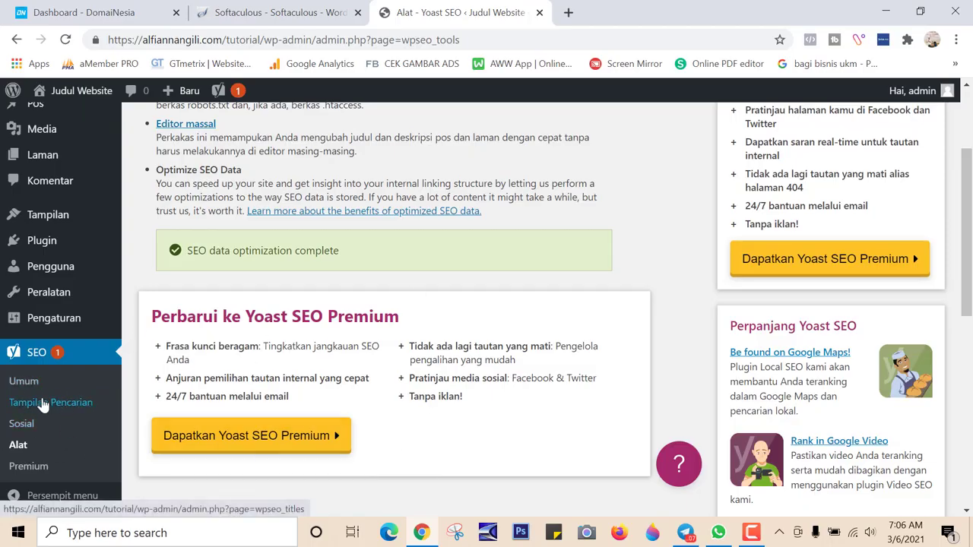
pyautogui.click(44, 403)
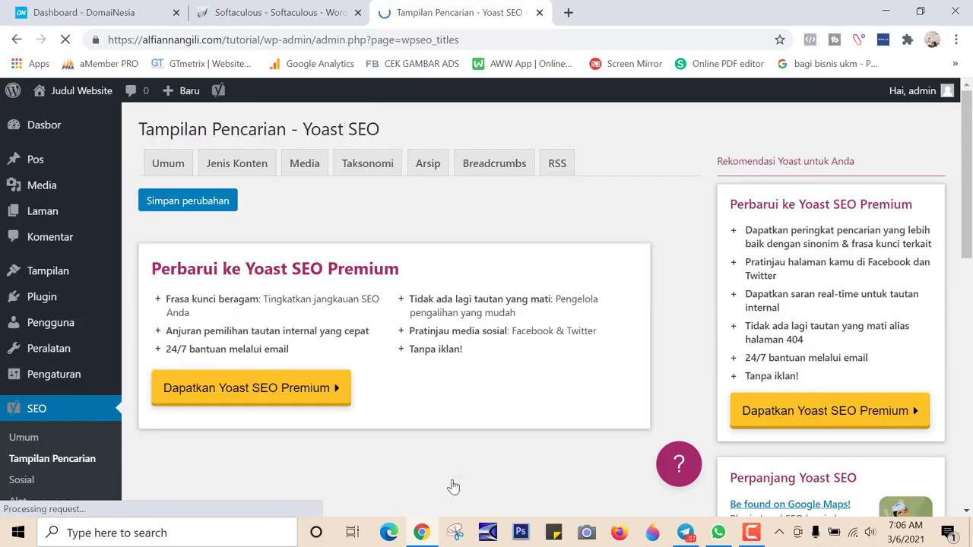
pyautogui.scroll(-2, 391, 433)
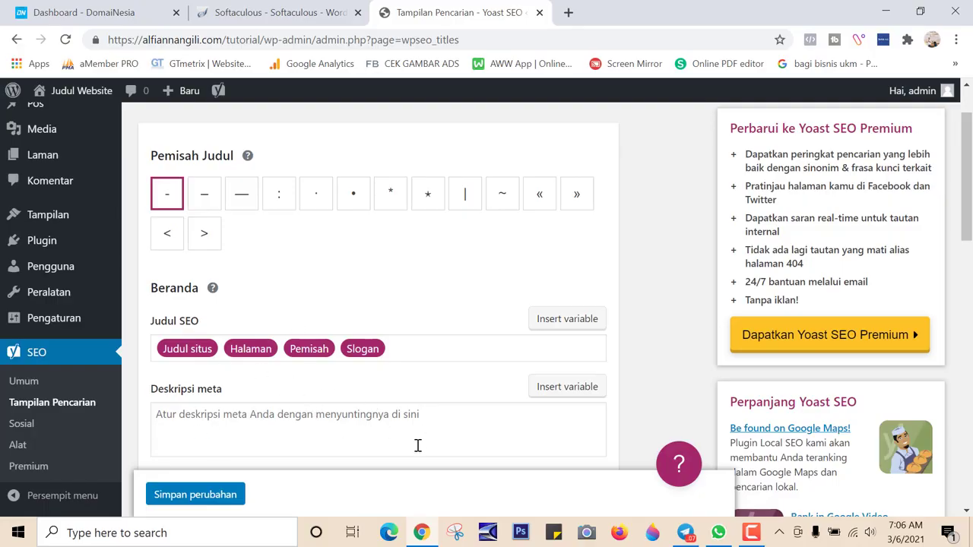
pyautogui.scroll(1, 399, 421)
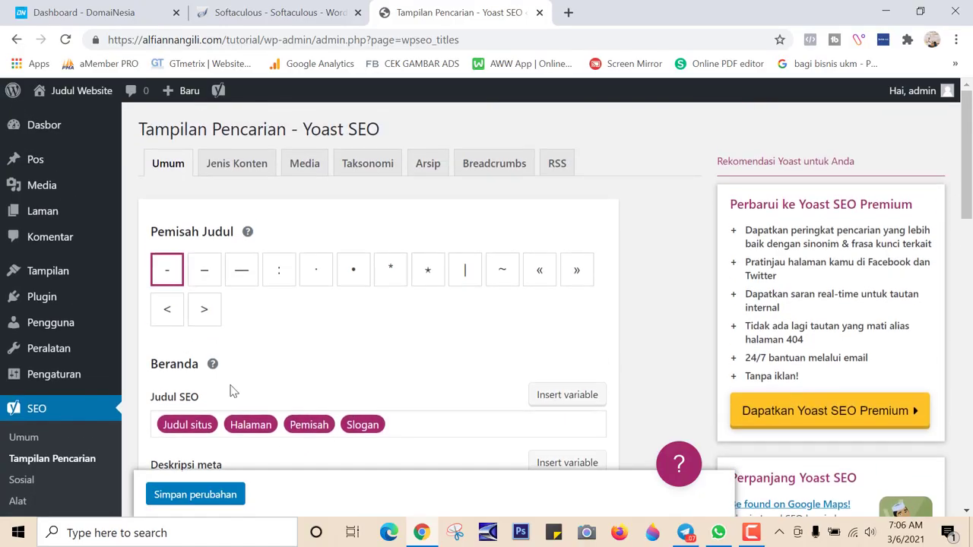
pyautogui.scroll(-1, 266, 389)
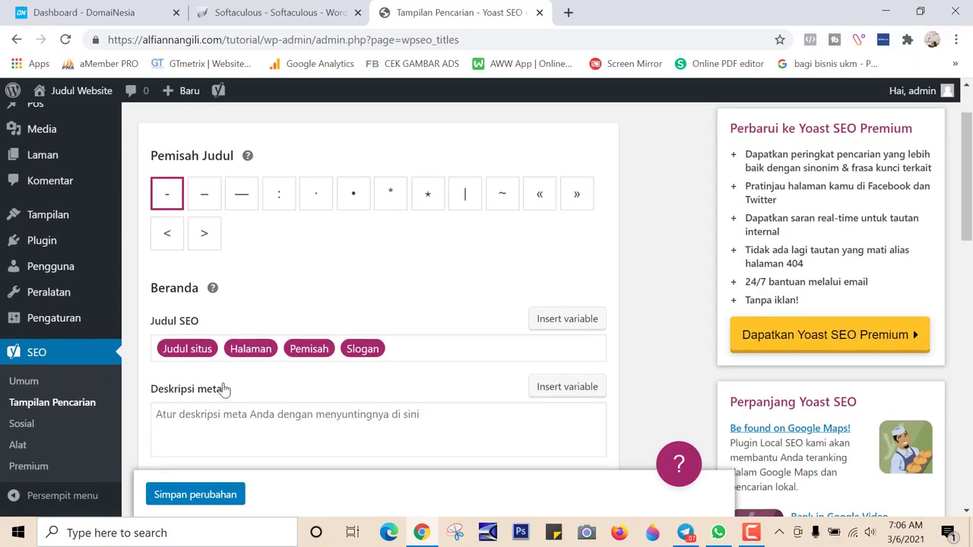
pyautogui.click(401, 355)
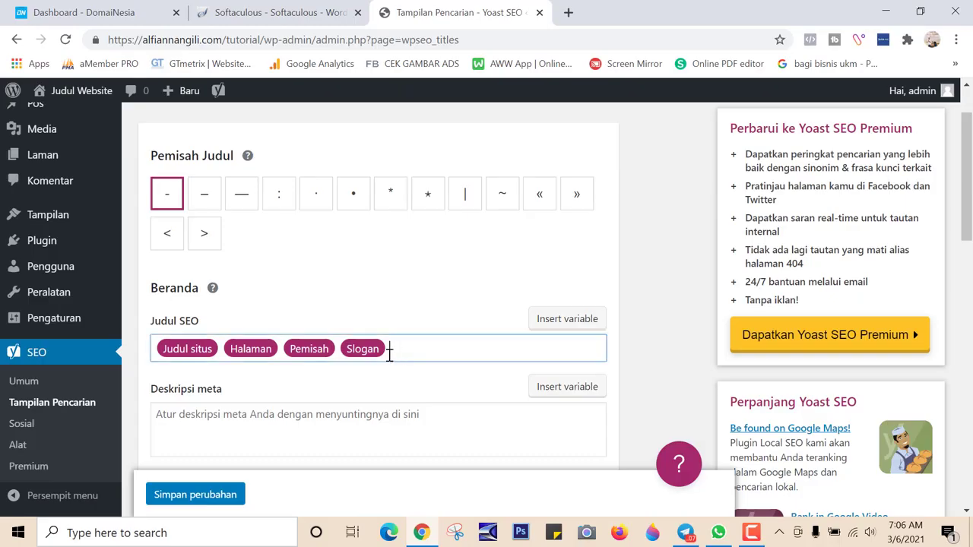
pyautogui.moveTo(388, 352); pyautogui.dragTo(226, 356)
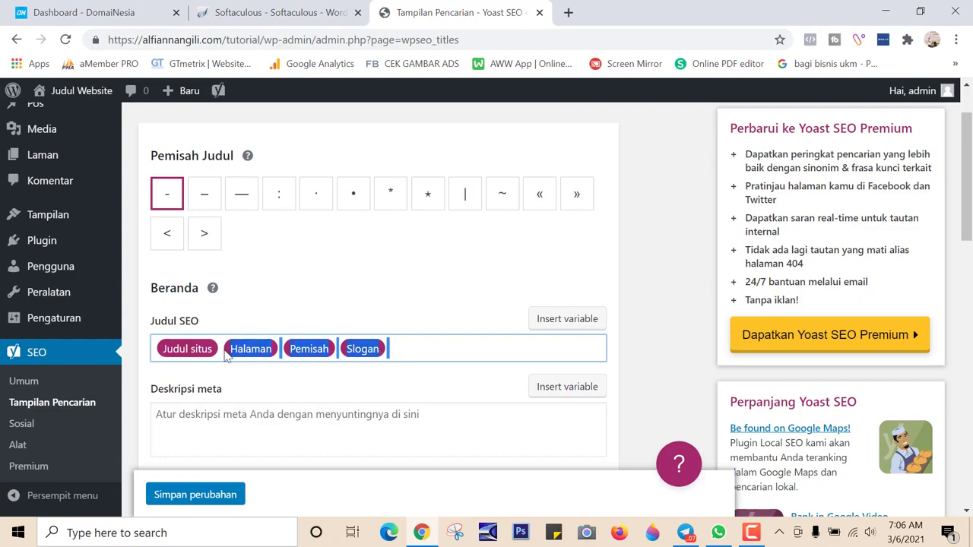
pyautogui.press('BackSpace')
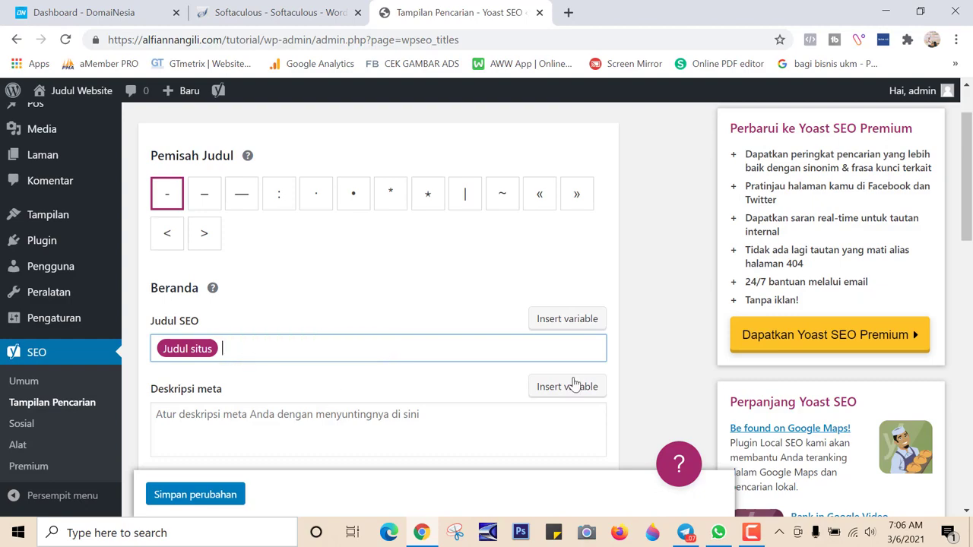
pyautogui.click(643, 374)
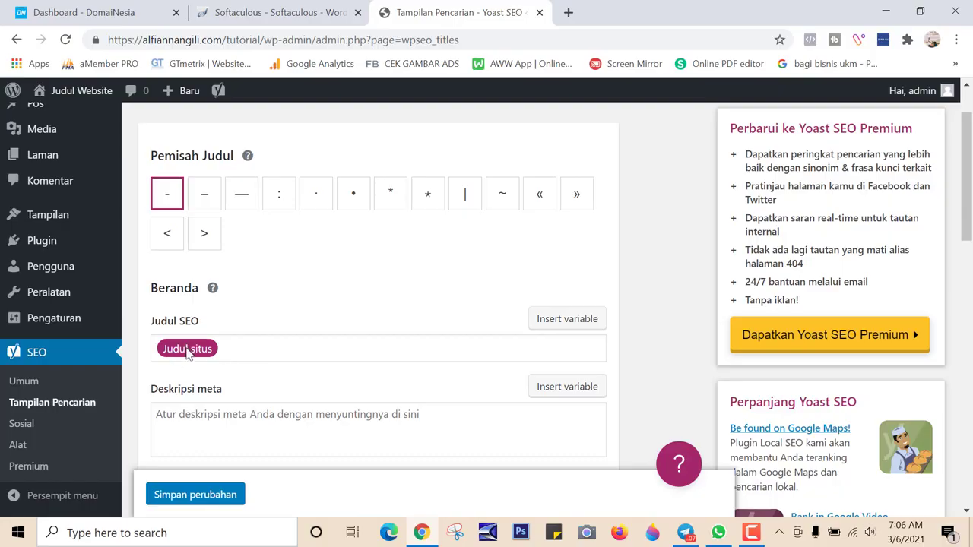
# Delete the remaining Judul situs variable from the homepage's Judul SEO
pyautogui.moveTo(28, 320)
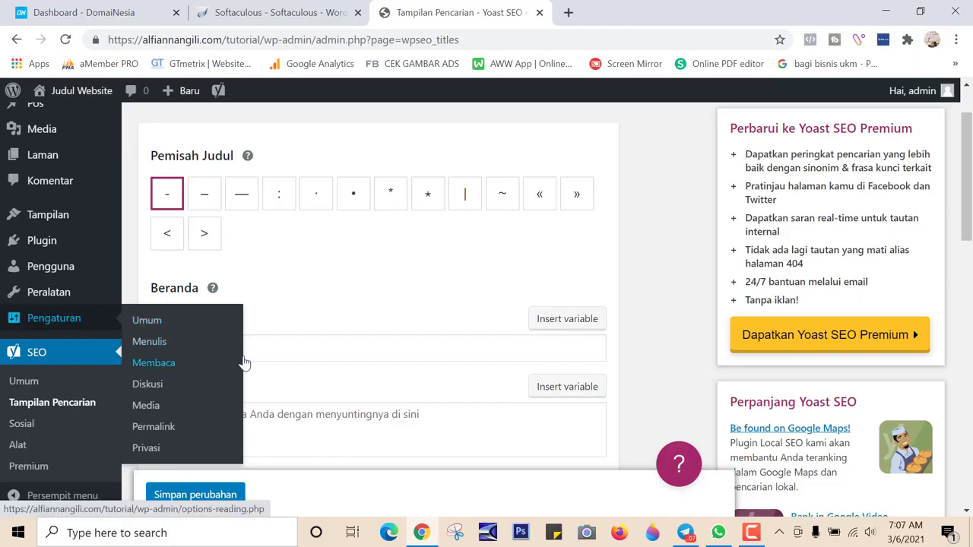
pyautogui.moveTo(280, 348); pyautogui.dragTo(165, 337)
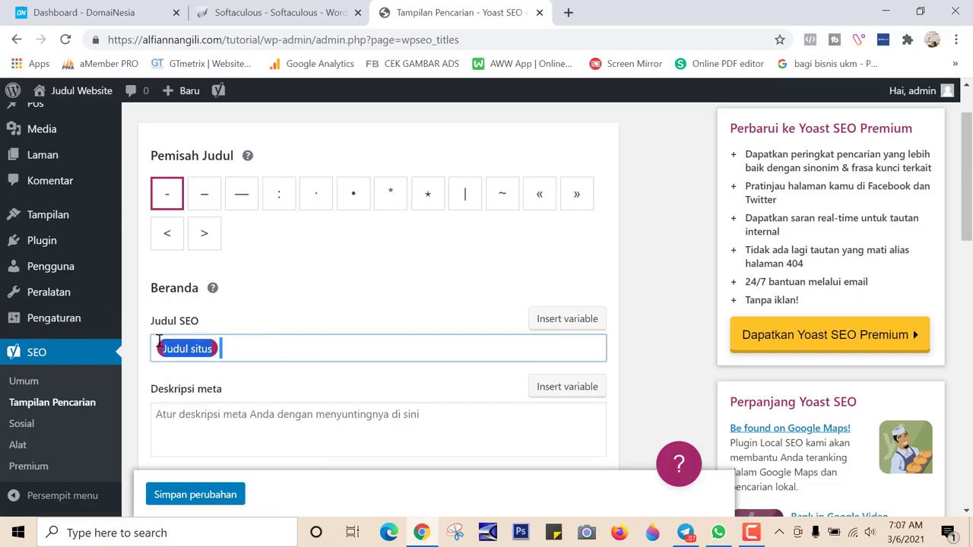
pyautogui.press('BackSpace')
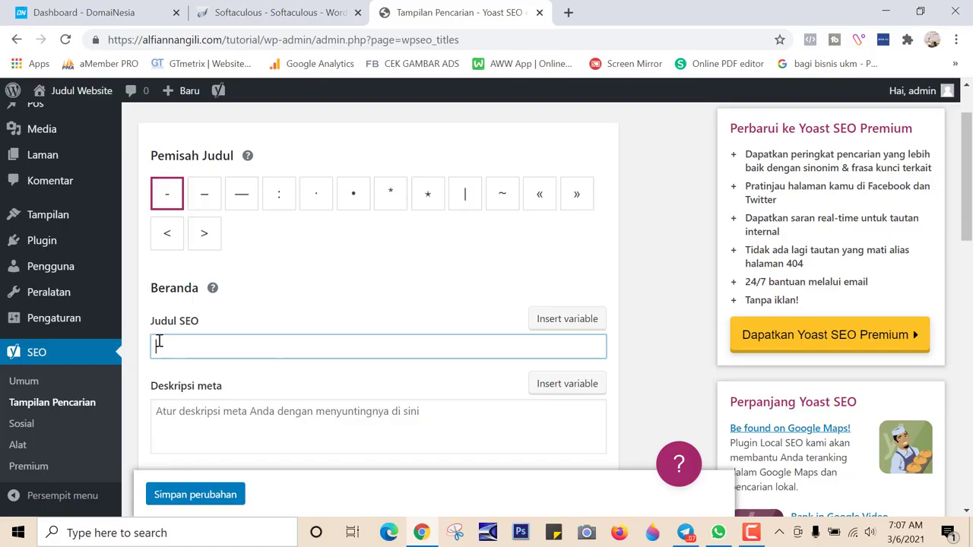
pyautogui.click(237, 417)
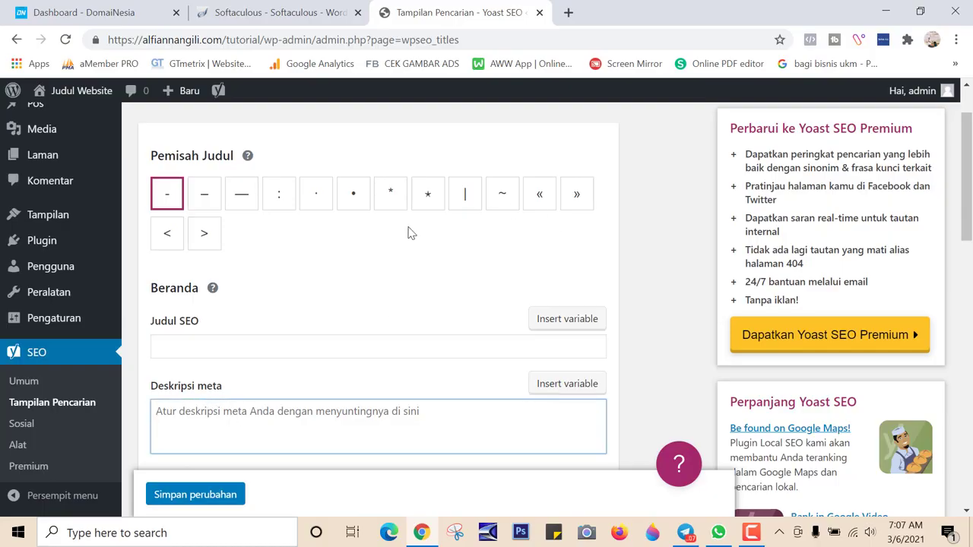
# Set the title separator (Pemisah Judul) to the » symbol
pyautogui.scroll(1, 403, 232)
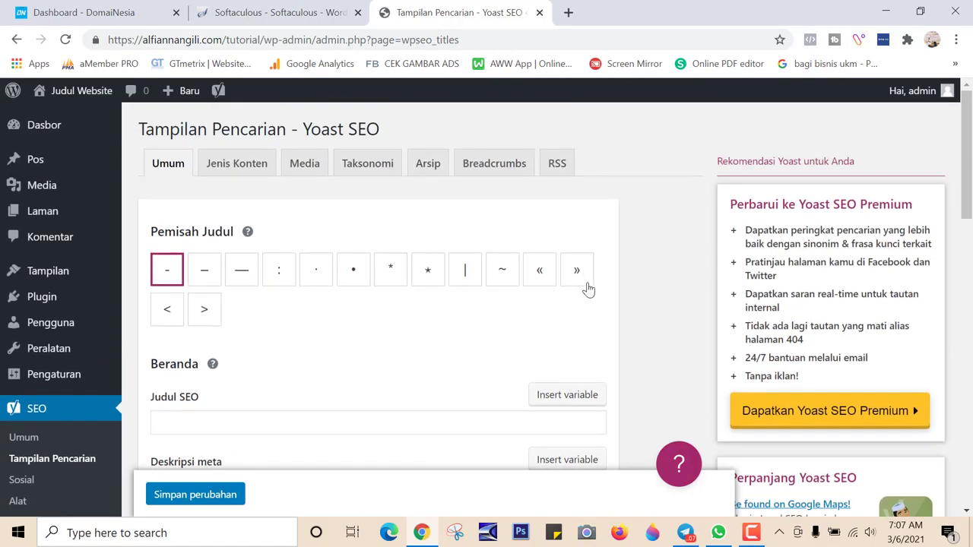
pyautogui.click(568, 279)
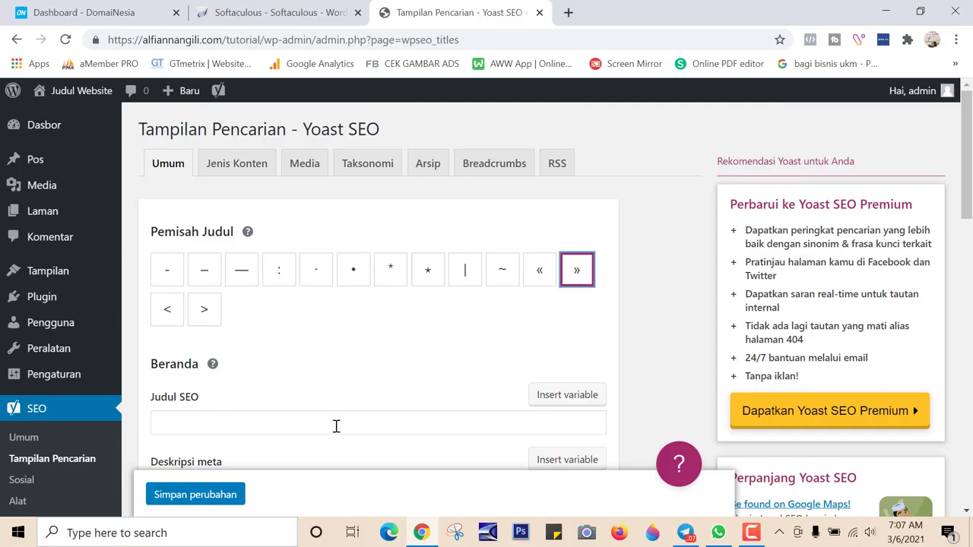
pyautogui.scroll(-1, 536, 463)
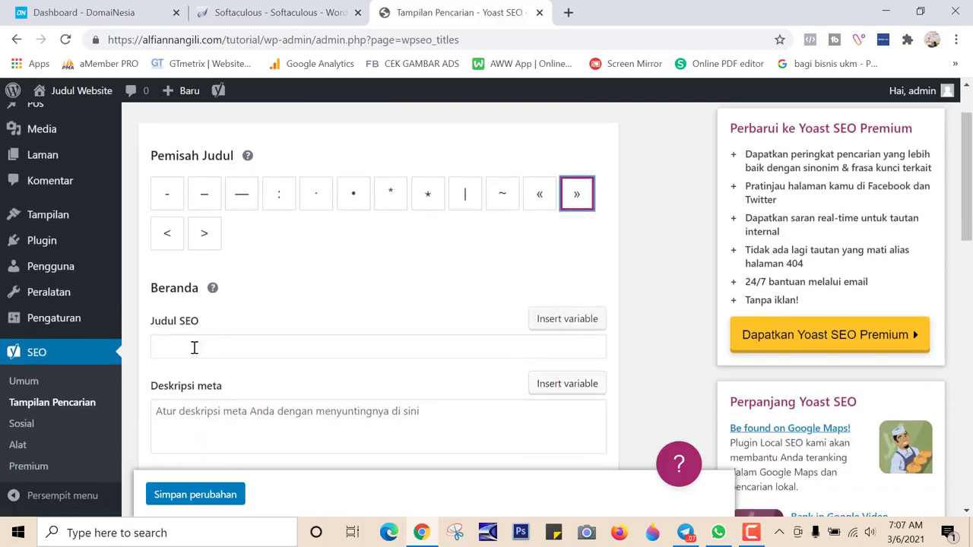
# Enter "Toko Jaket Pria Terbaru dan Termurah" as the homepage's Judul SEO
pyautogui.click(256, 428)
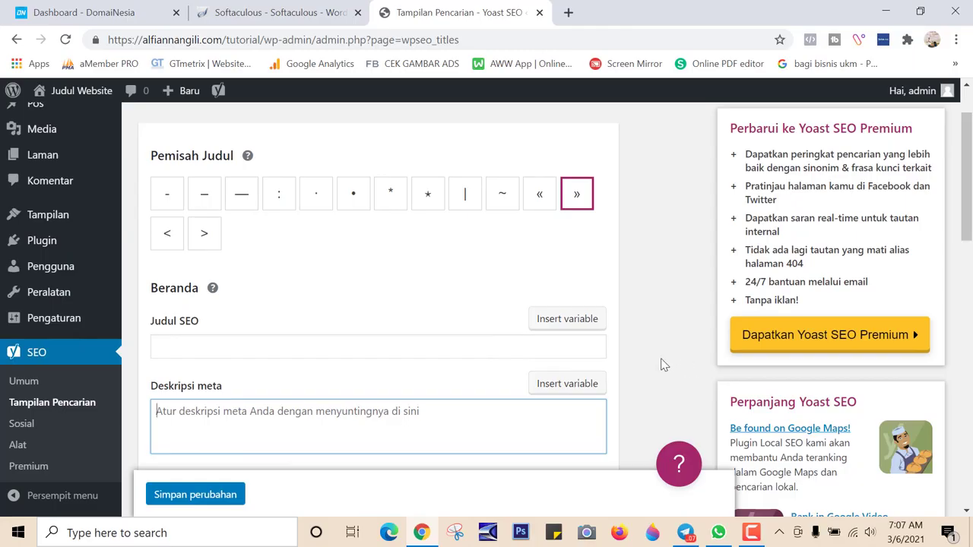
pyautogui.click(204, 338)
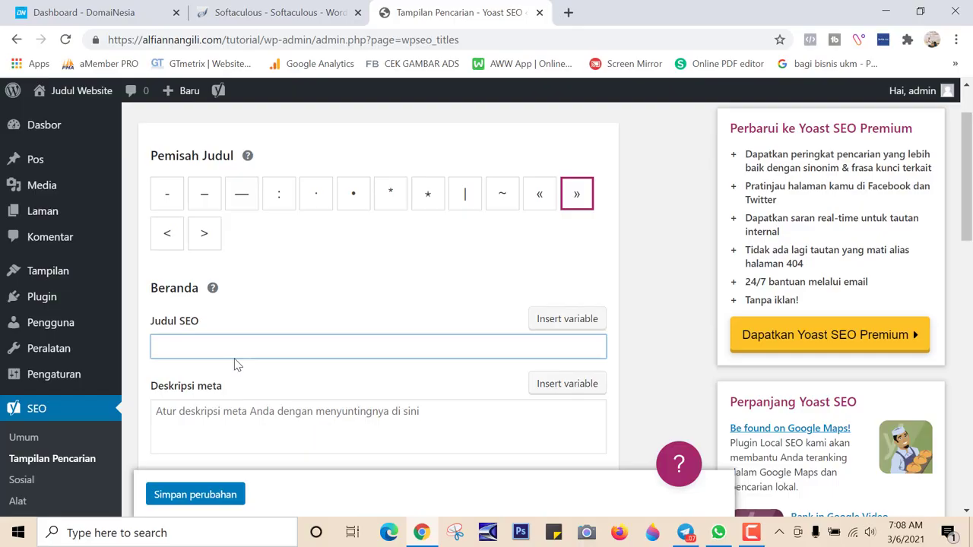
pyautogui.write('Toko Jaket Pria Ter')
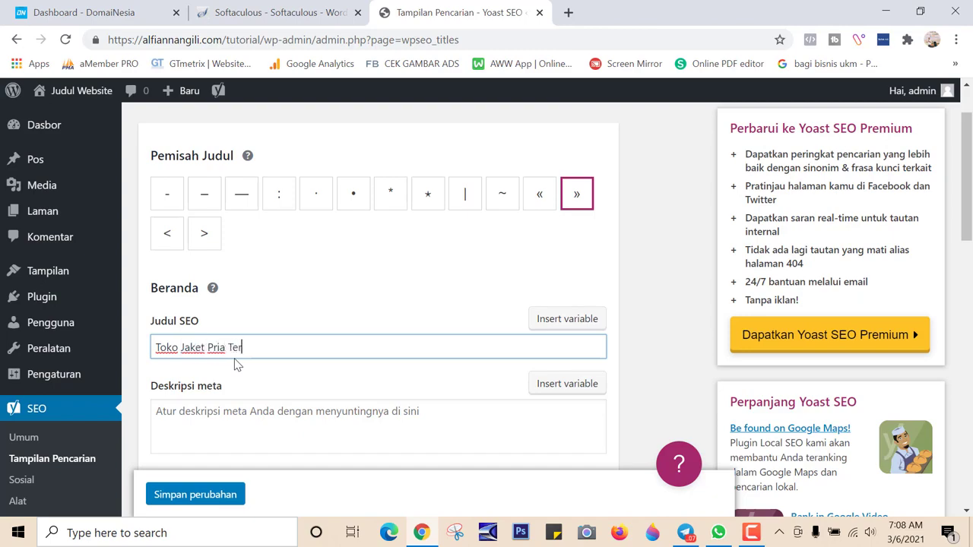
pyautogui.write('baru dan Termurah')
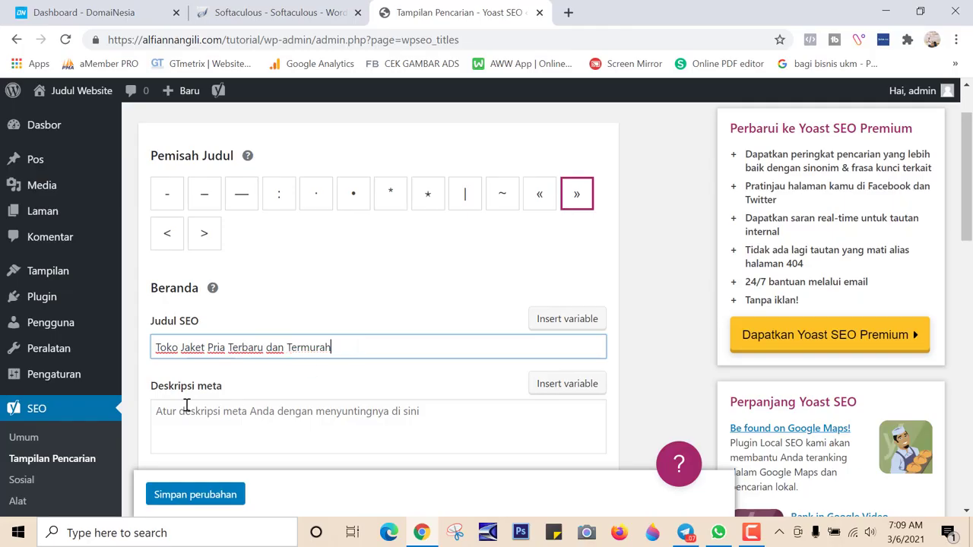
# Enter "Kami menjual jaket pria terbaru dengan kualitas import yang sudah terbukti laris dipasaran" as the homepage's Deskripsi meta
pyautogui.moveTo(179, 349); pyautogui.dragTo(227, 352)
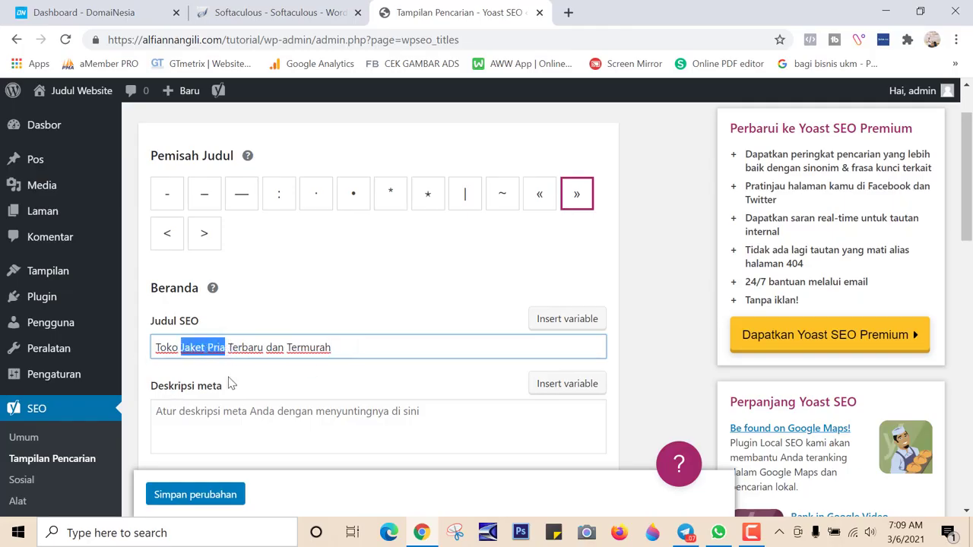
pyautogui.click(228, 352)
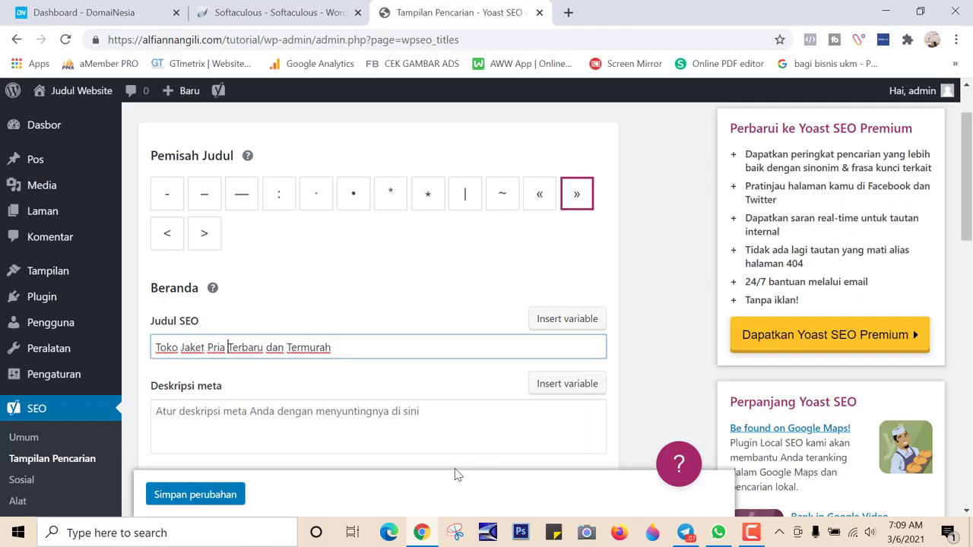
pyautogui.click(362, 423)
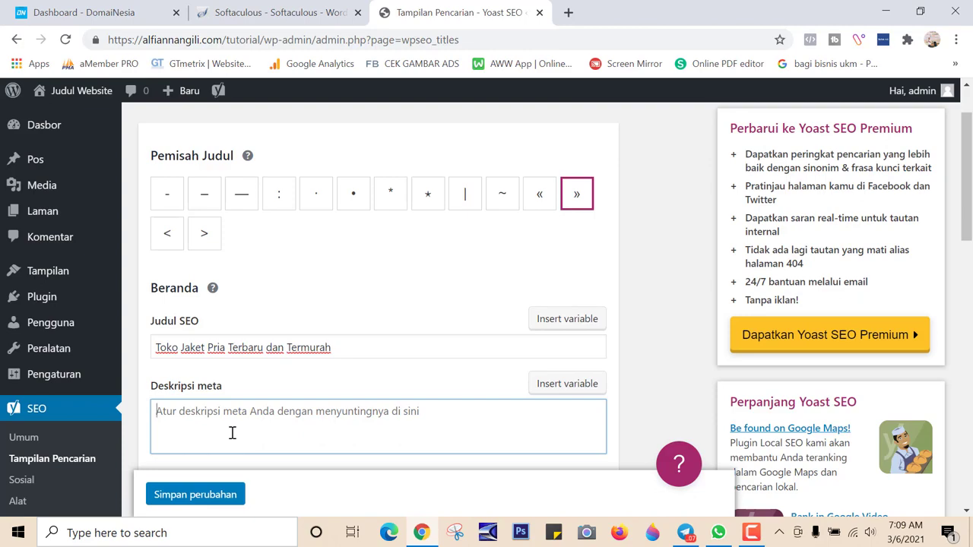
pyautogui.write('Kami menjual ')
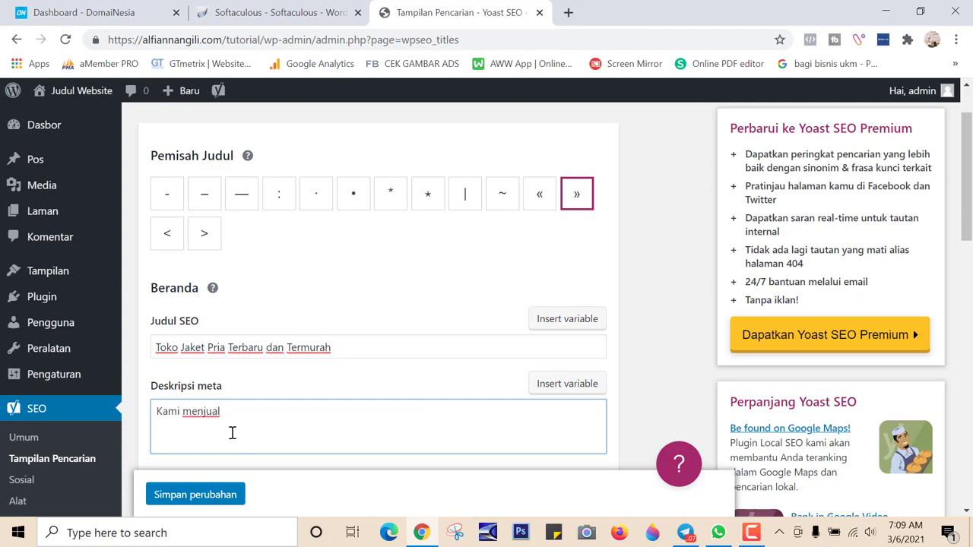
pyautogui.write('jaket pria terbaru dengan k')
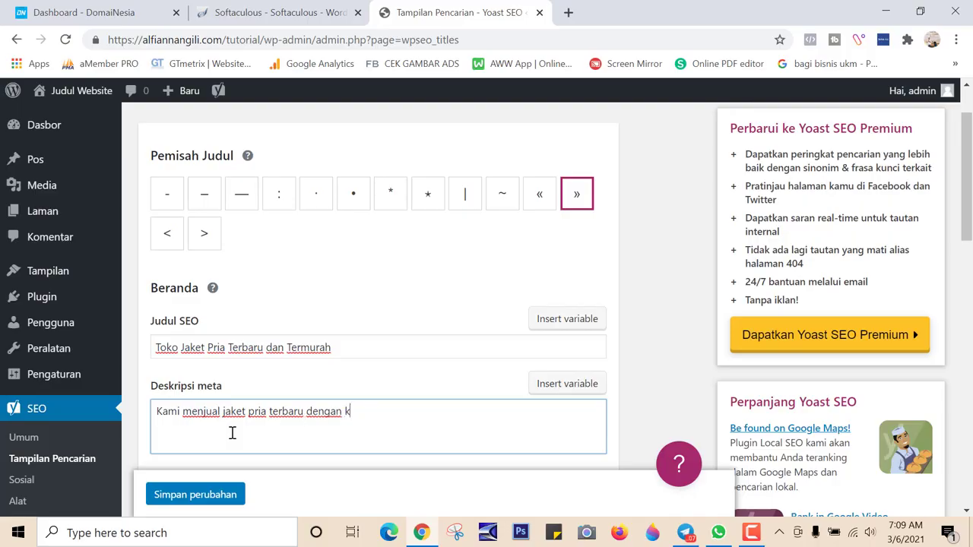
pyautogui.write('ualitas import yang sudah terbukt')
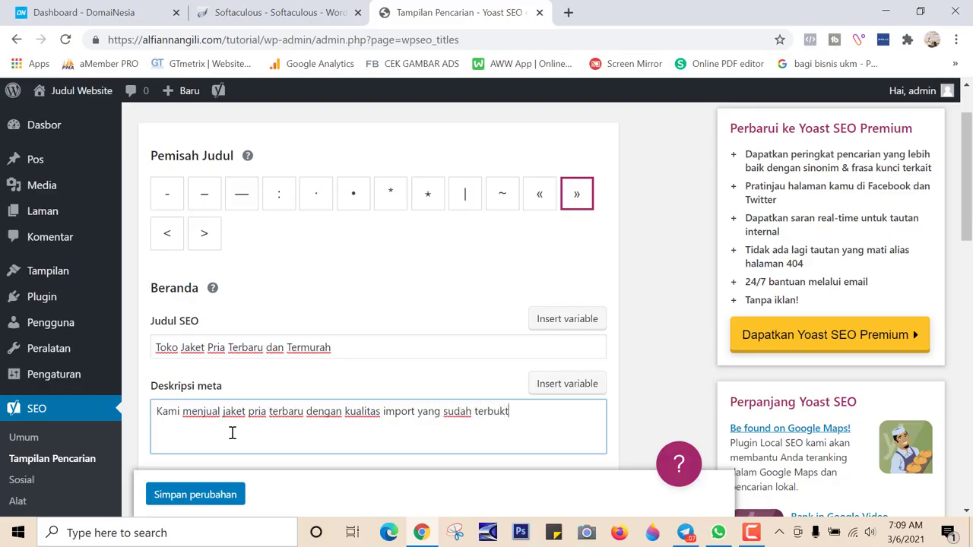
pyautogui.write('i laris dipasaran')
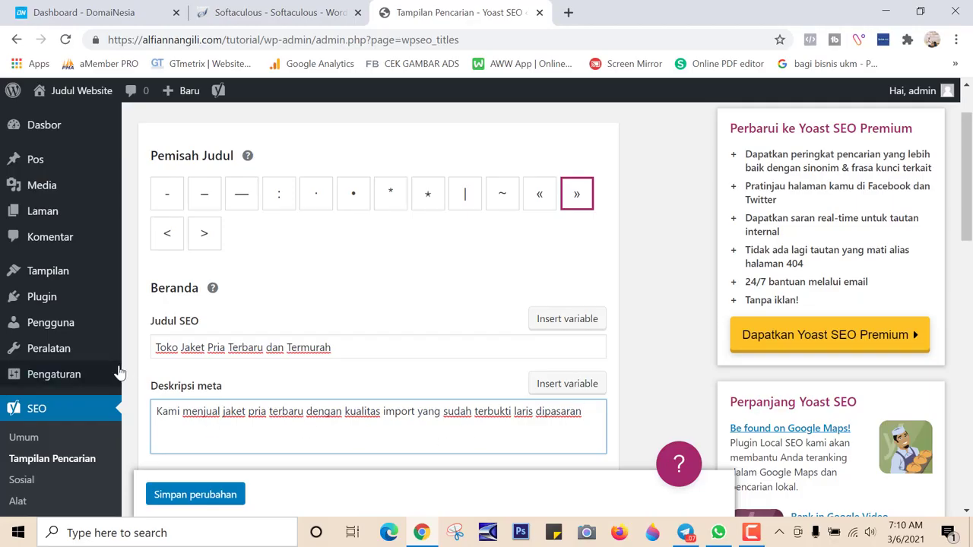
pyautogui.click(671, 378)
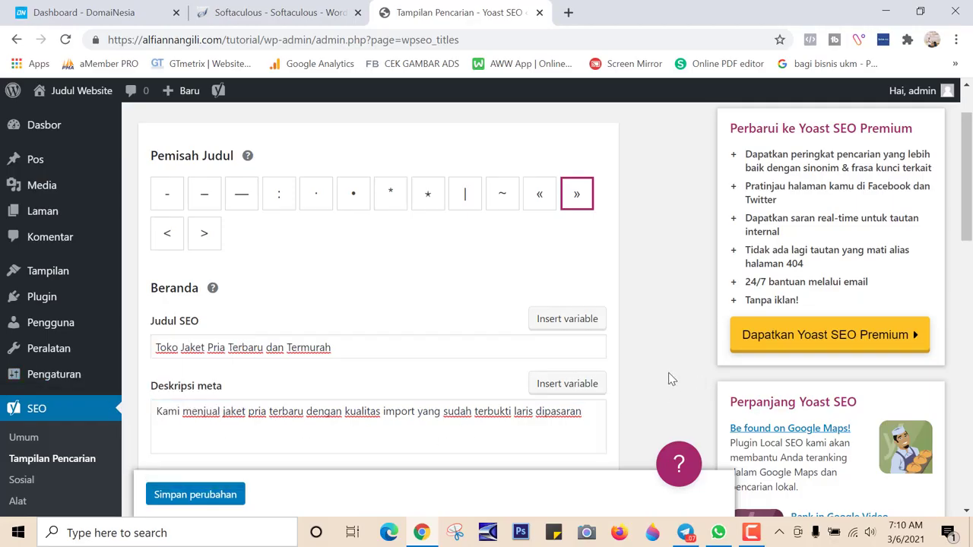
pyautogui.click(243, 411)
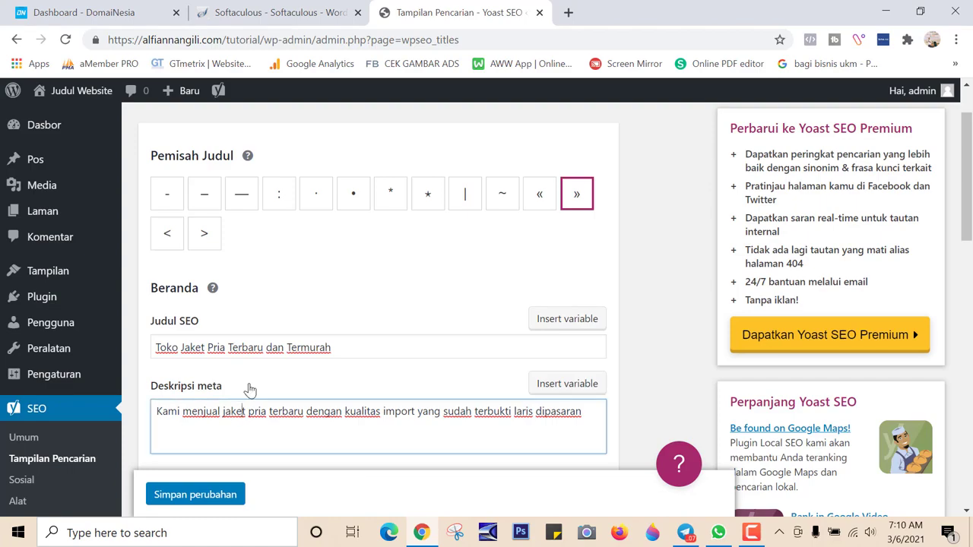
pyautogui.click(230, 348)
pyautogui.click(267, 417)
# Set Knowledge Graph & Schema.org to represent the site as Orang, and choose the admin user as the Nama under Info personal
pyautogui.scroll(1, 480, 312)
pyautogui.scroll(-7, 456, 322)
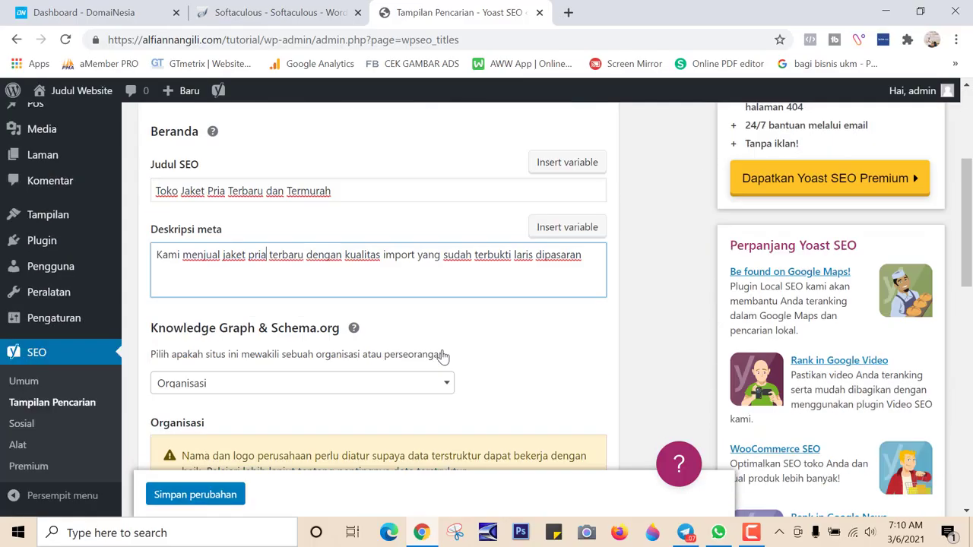
pyautogui.scroll(3, 339, 400)
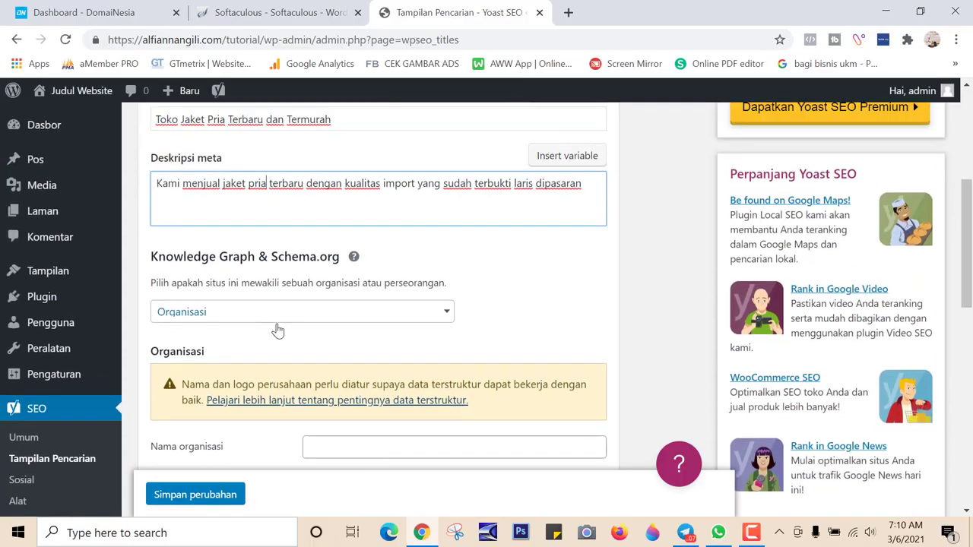
pyautogui.scroll(-2, 275, 330)
pyautogui.click(368, 237)
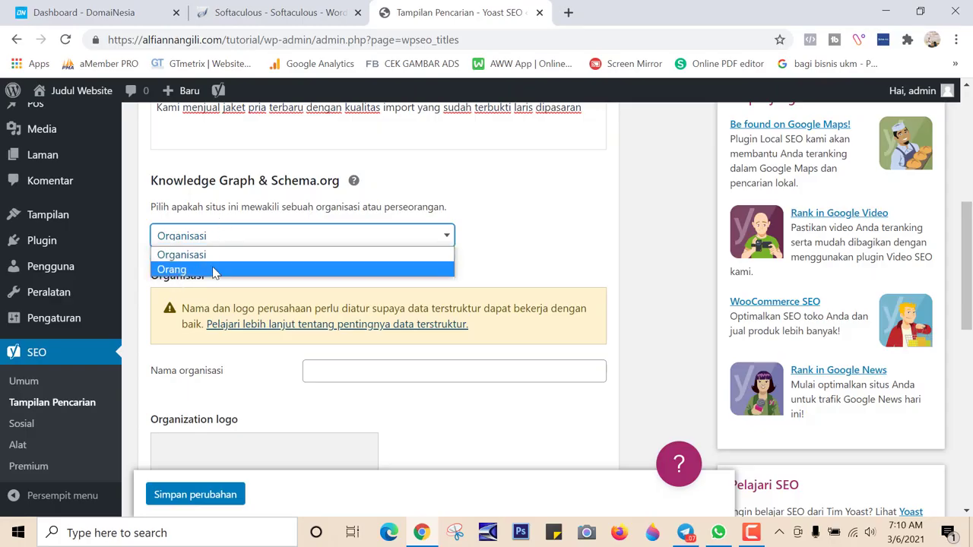
pyautogui.click(214, 271)
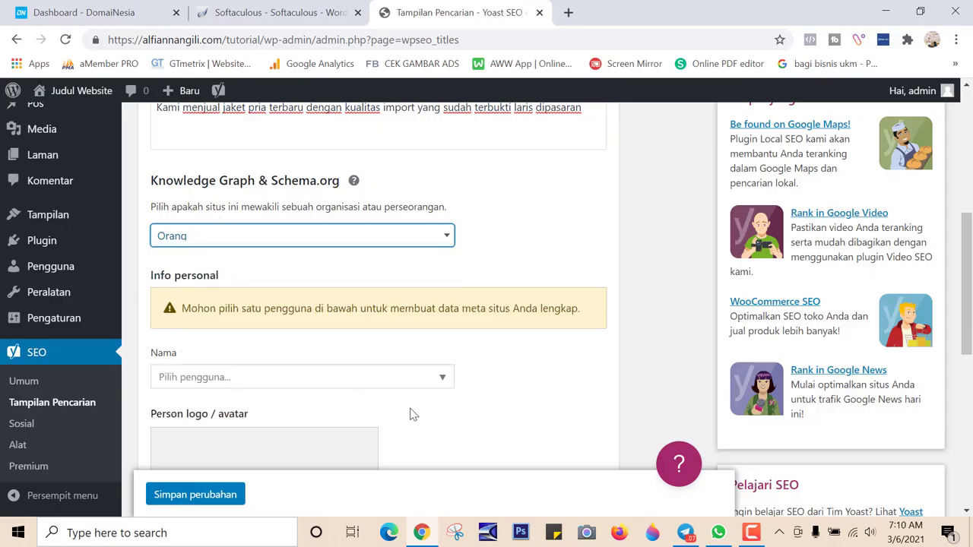
pyautogui.scroll(-2, 247, 375)
pyautogui.click(241, 223)
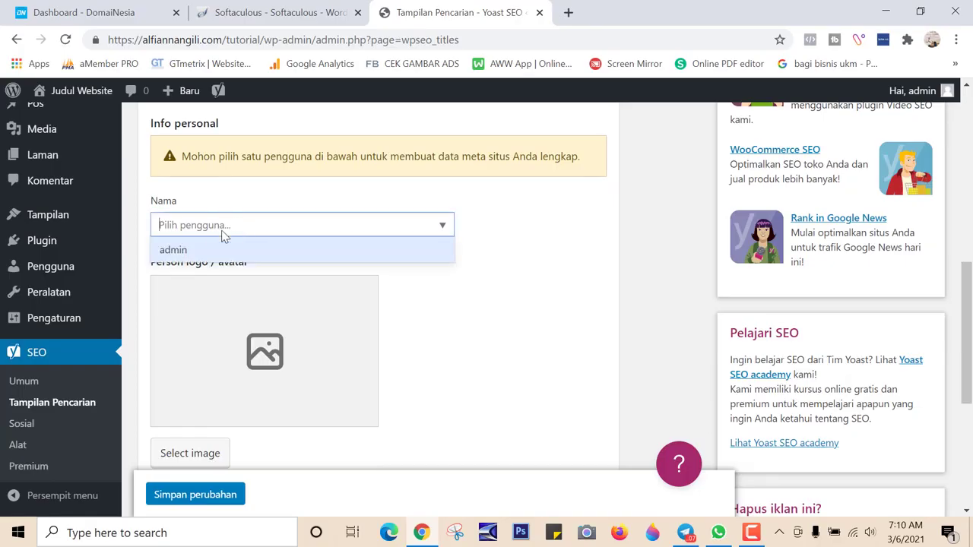
pyautogui.click(205, 252)
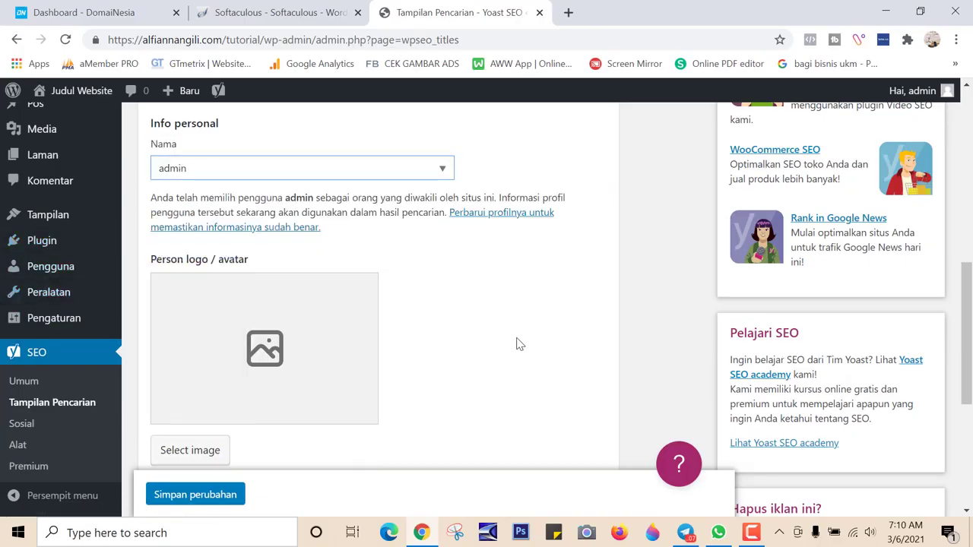
pyautogui.scroll(-1, 494, 358)
pyautogui.scroll(-2, 277, 349)
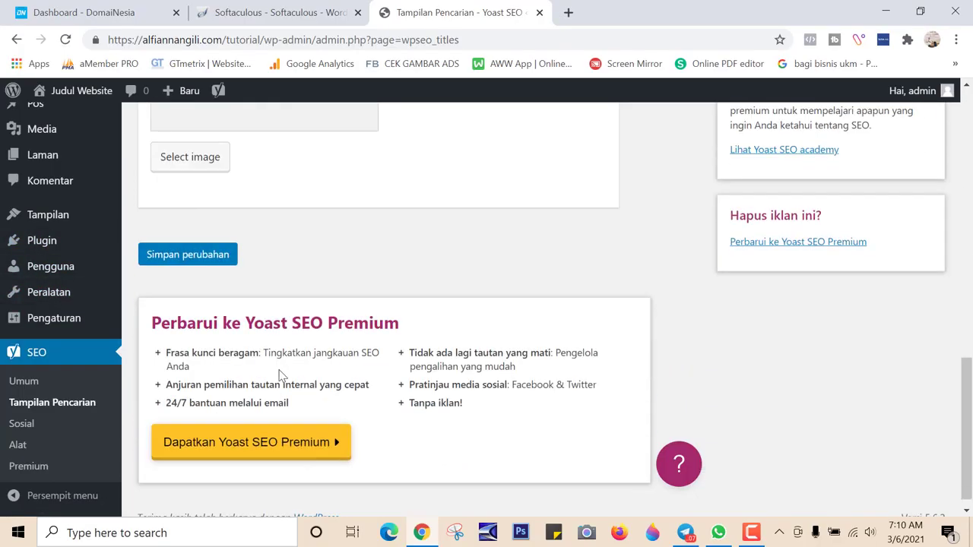
pyautogui.scroll(4, 310, 348)
pyautogui.scroll(6, 319, 351)
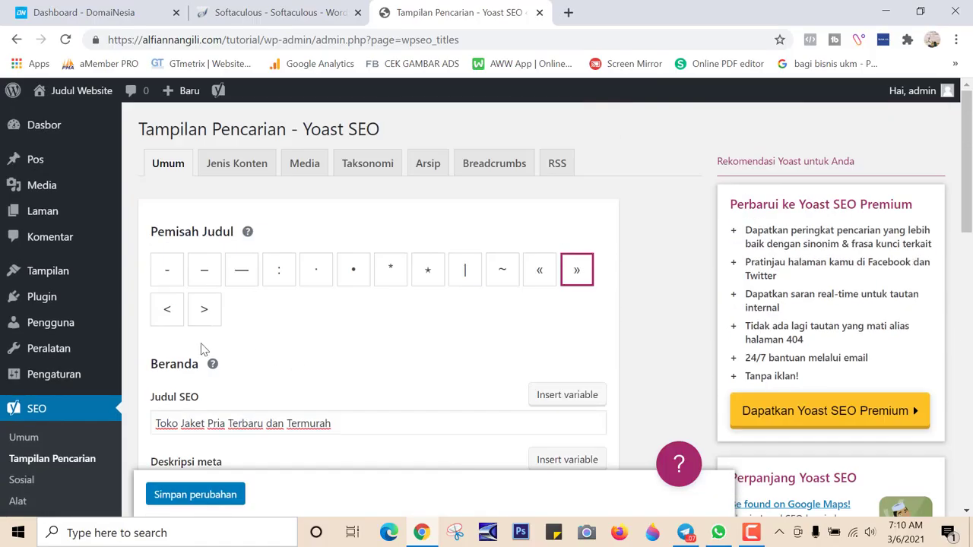
pyautogui.scroll(-12, 408, 393)
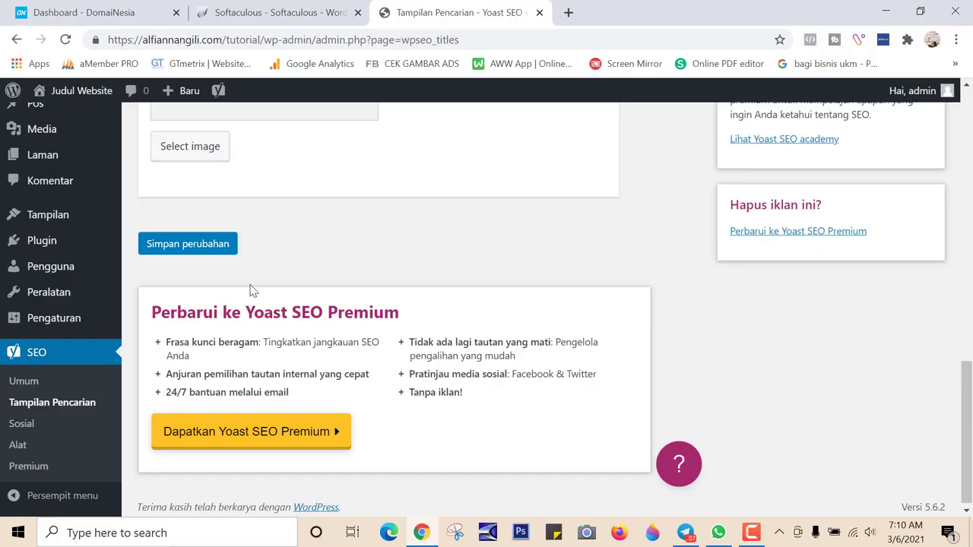
# Open the Jenis Konten settings and remove the Halaman, Pemisah and Judul situs variables from the Judul SEO for Pos
pyautogui.scroll(4, 209, 304)
pyautogui.scroll(6, 221, 304)
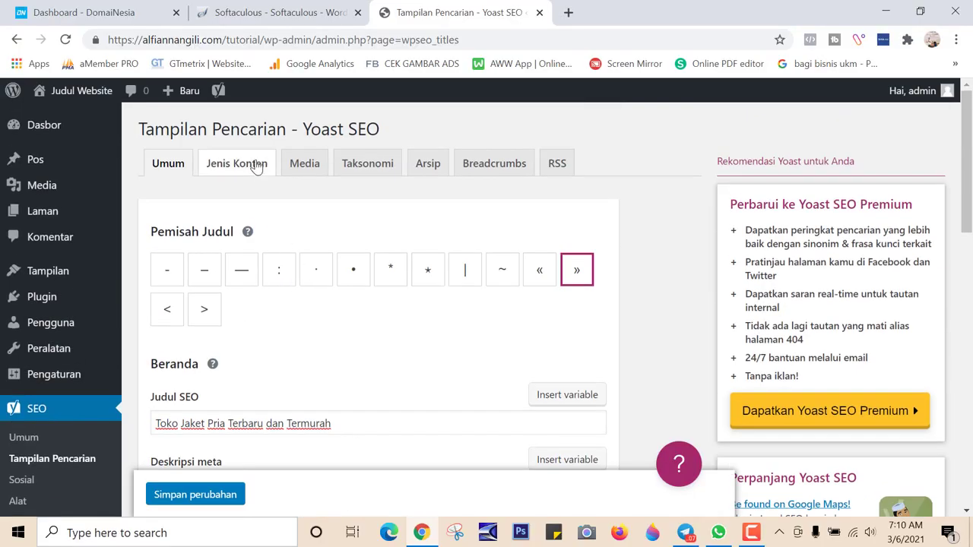
pyautogui.click(237, 164)
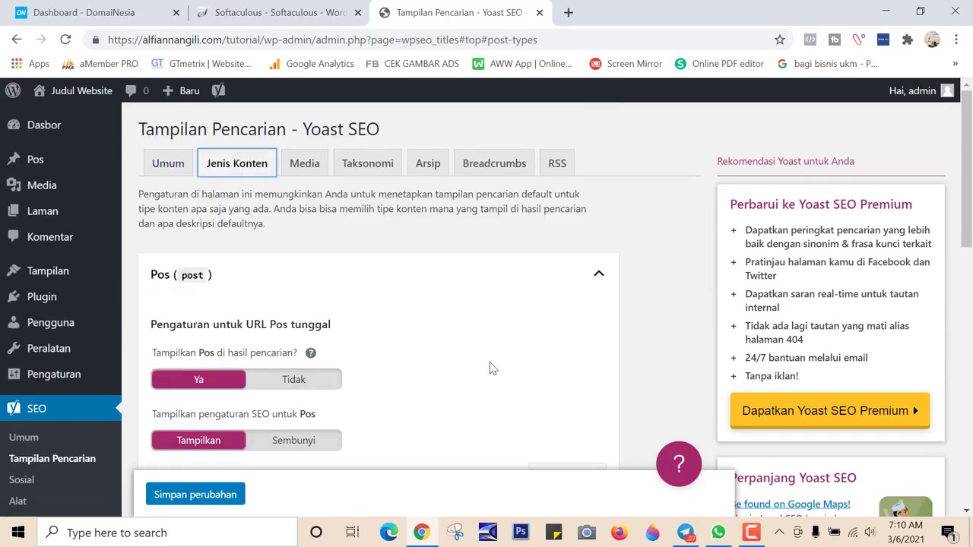
pyautogui.scroll(-3, 490, 369)
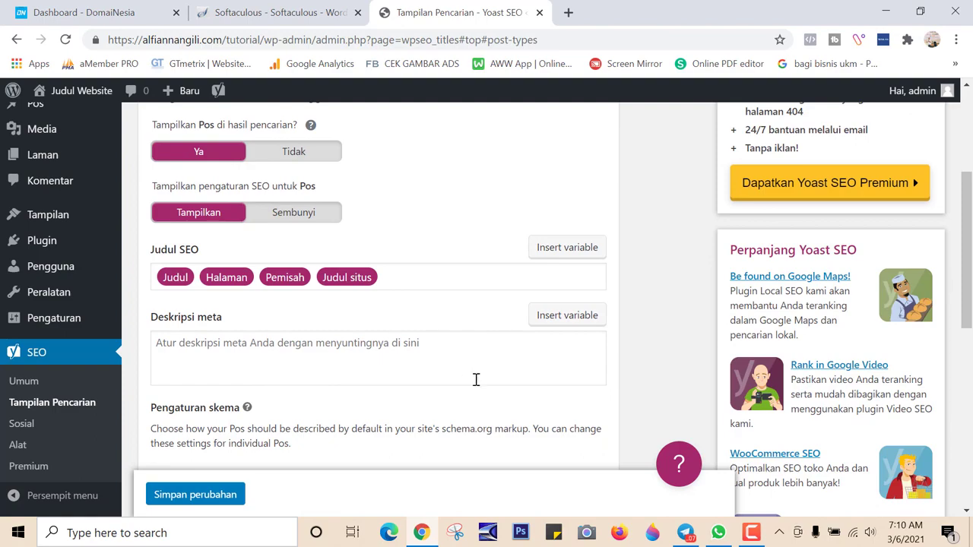
pyautogui.click(204, 281)
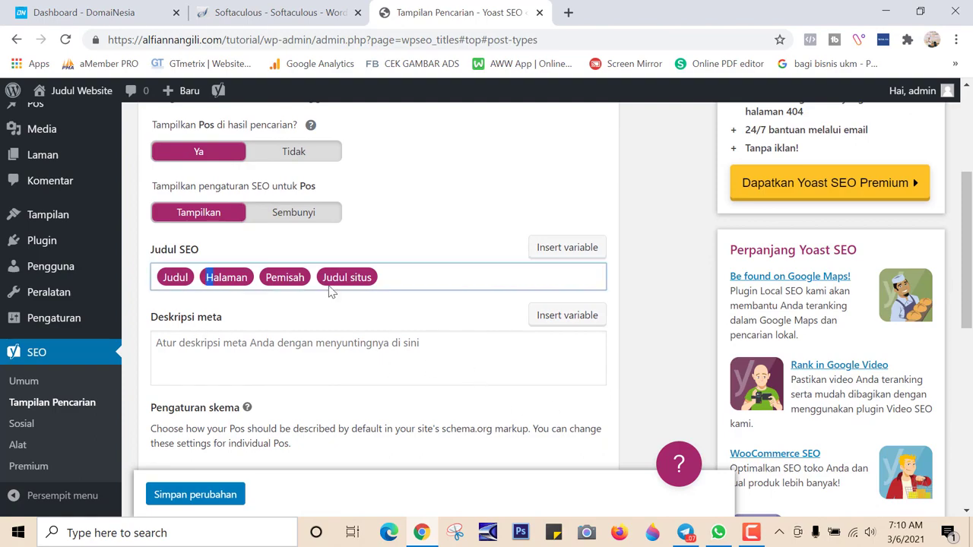
pyautogui.keyDown('shift'); pyautogui.click(409, 285); pyautogui.keyUp('shift')
pyautogui.press('BackSpace')
pyautogui.click(259, 378)
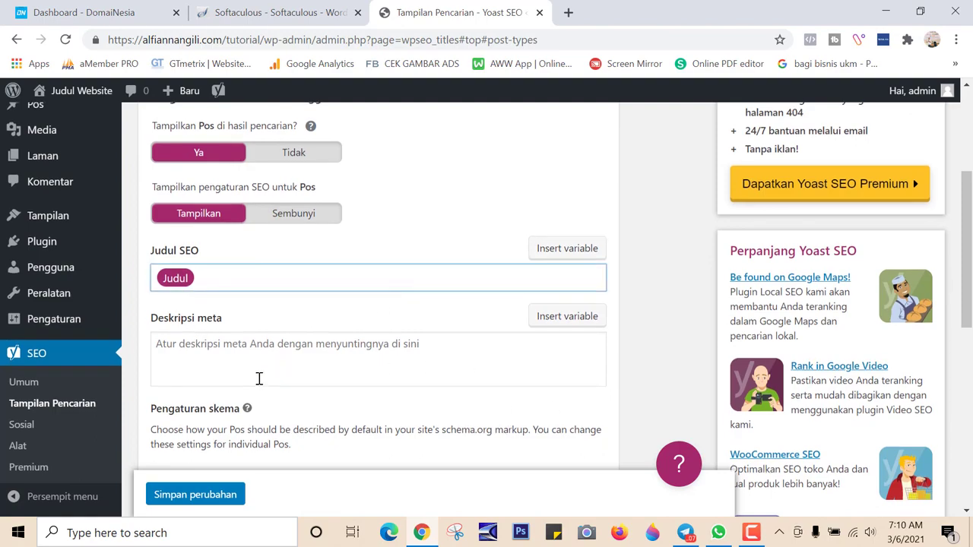
# Expand the Laman (page) section and remove the Halaman, Pemisah and Judul situs variables from its Judul SEO
pyautogui.scroll(3, 256, 378)
pyautogui.scroll(-7, 264, 394)
pyautogui.scroll(-3, 264, 394)
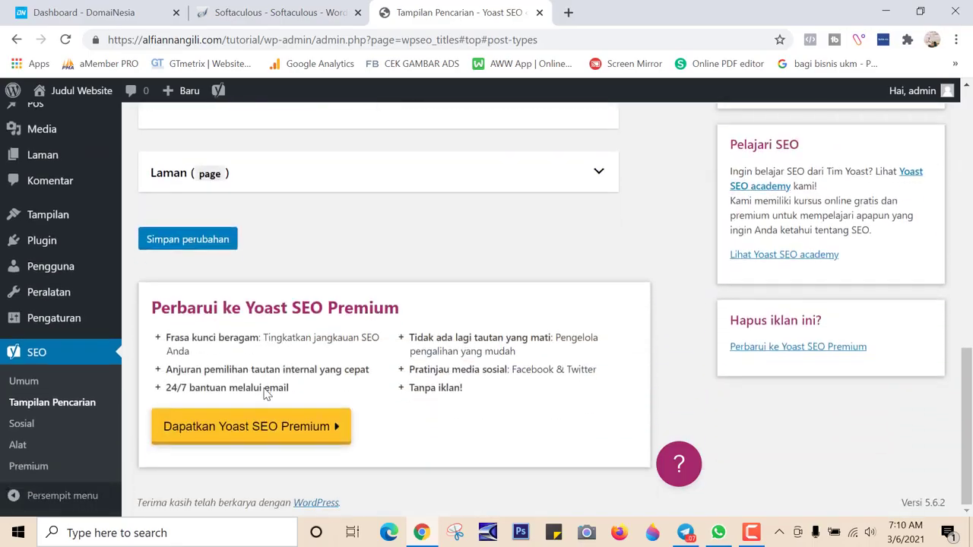
pyautogui.click(226, 175)
pyautogui.click(392, 403)
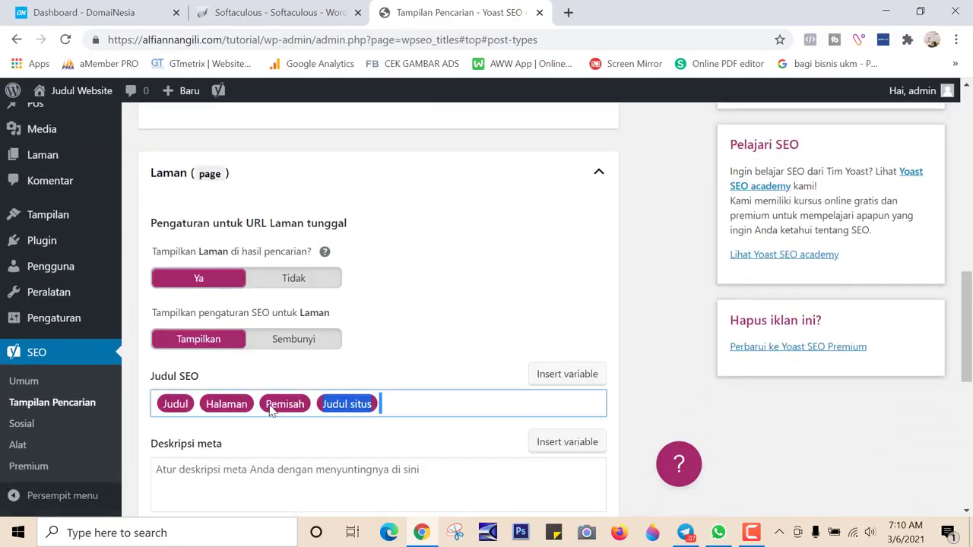
pyautogui.keyDown('shift'); pyautogui.click(206, 404); pyautogui.keyUp('shift')
pyautogui.press('BackSpace')
pyautogui.scroll(-2, 349, 365)
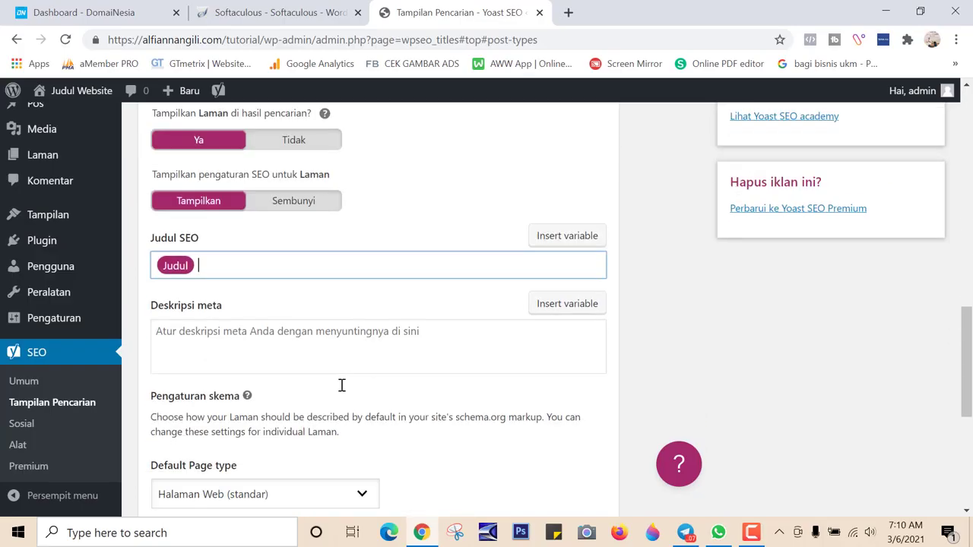
# View the Media settings, and reduce the Judul SEO for Kategori in the Taksonomi settings to only the Term title variable
pyautogui.scroll(3, 365, 408)
pyautogui.scroll(10, 281, 265)
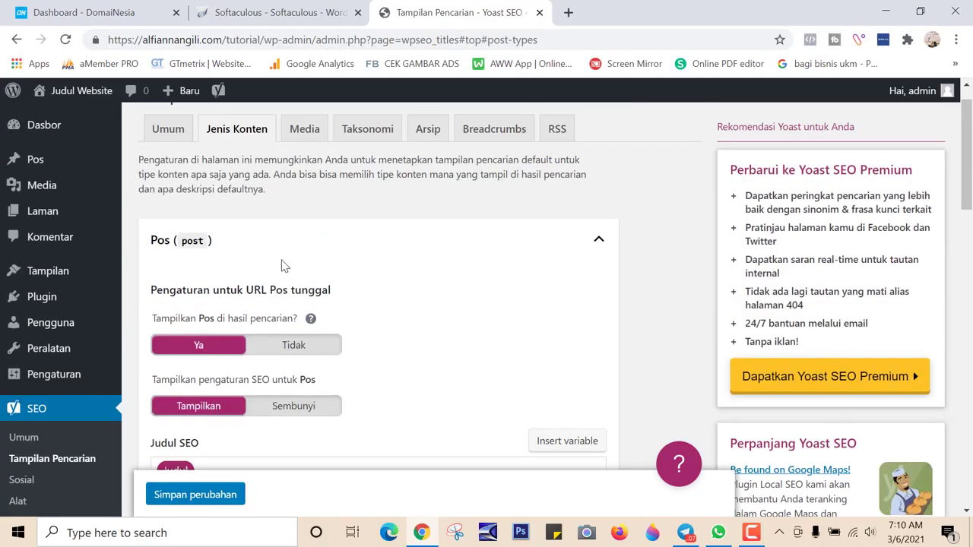
pyautogui.click(301, 172)
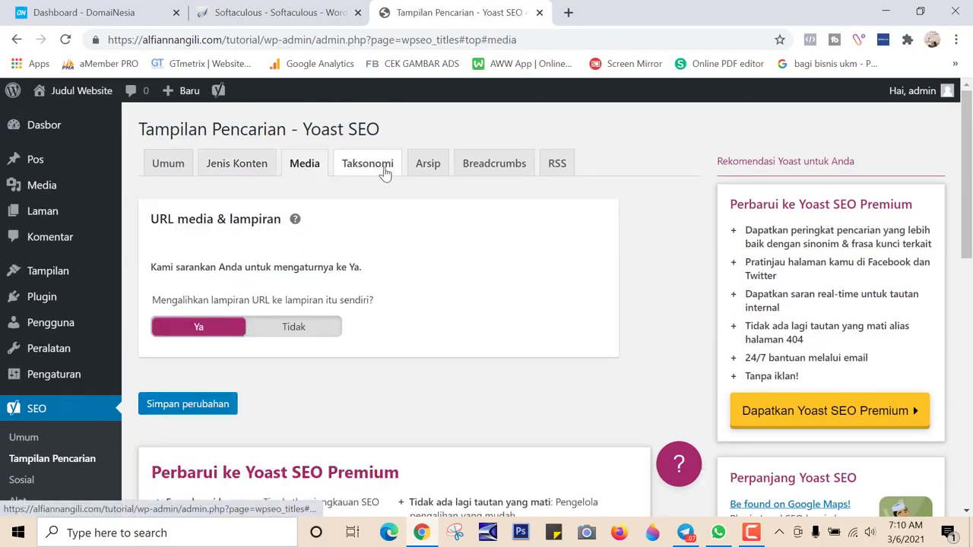
pyautogui.click(383, 171)
pyautogui.moveTo(434, 363); pyautogui.dragTo(238, 365)
pyautogui.press('BackSpace')
pyautogui.press('BackSpace')
pyautogui.press('BackSpace')
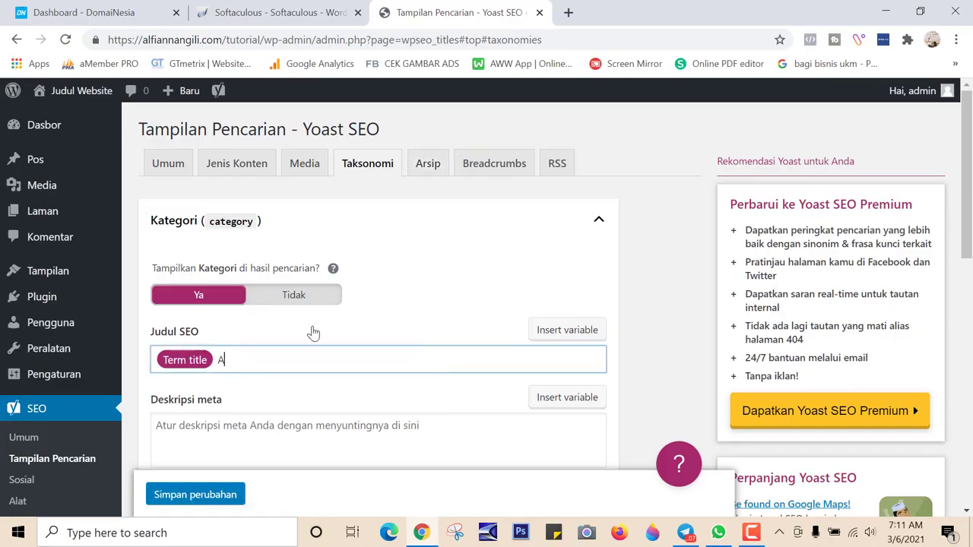
pyautogui.press('BackSpace')
# Look through the Arsip, Breadcrumbs and RSS settings of Tampilan Pencarian
pyautogui.click(426, 165)
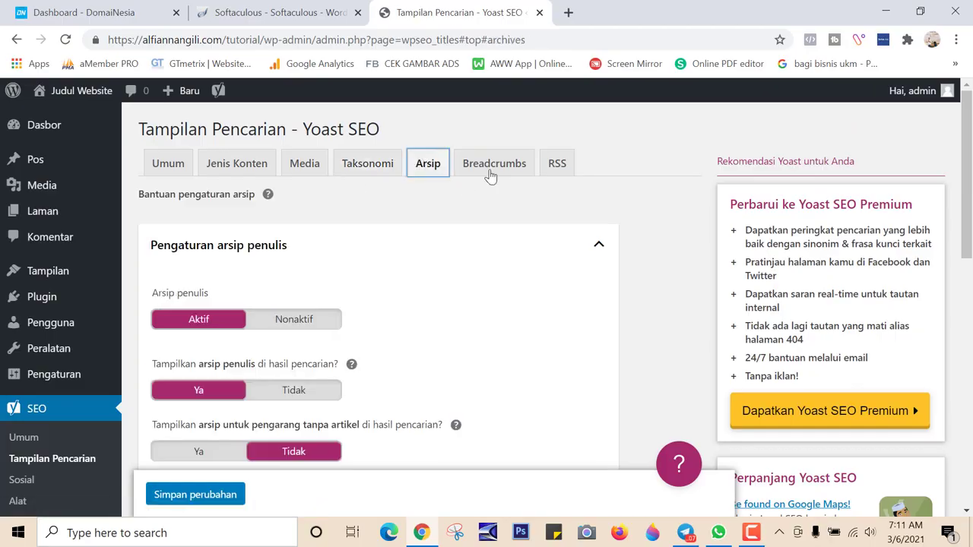
pyautogui.click(492, 174)
pyautogui.click(566, 169)
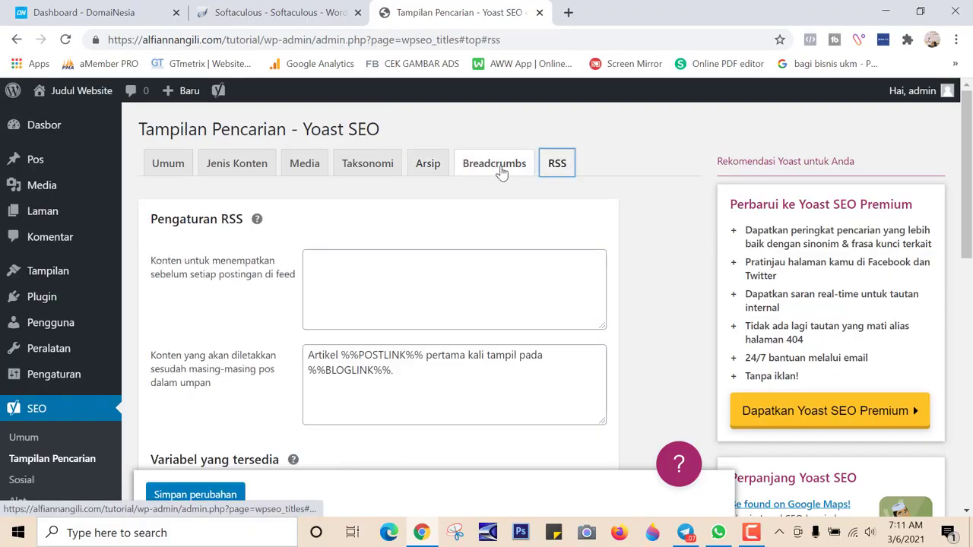
pyautogui.click(496, 173)
pyautogui.click(411, 167)
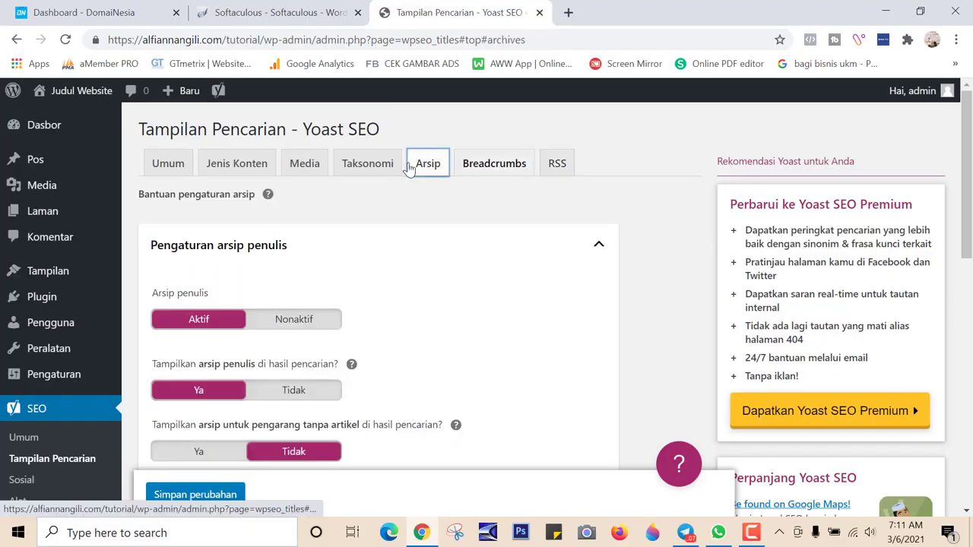
# Return to the Umum settings of Tampilan Pencarian and review the homepage, Knowledge Graph and Info personal entries
pyautogui.click(173, 169)
pyautogui.scroll(-4, 209, 400)
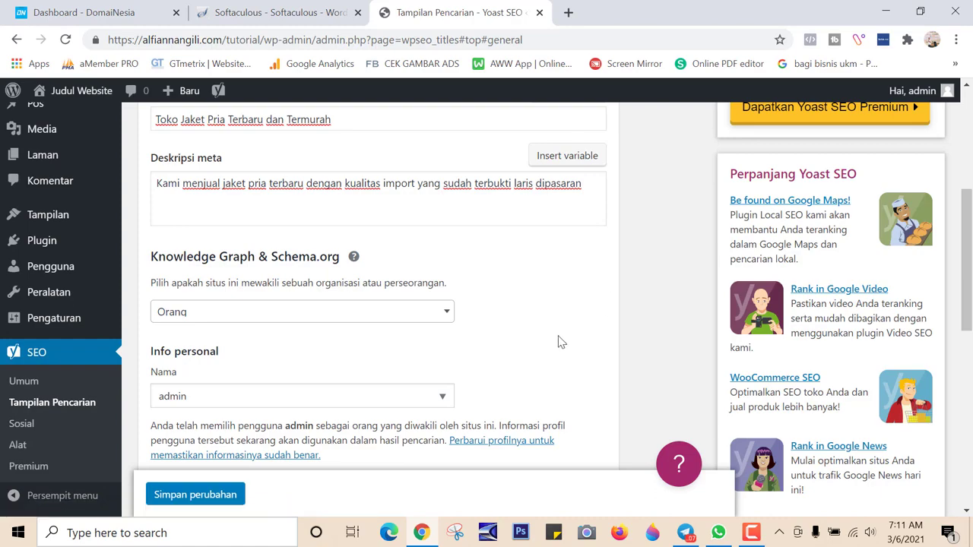
pyautogui.scroll(-2, 370, 410)
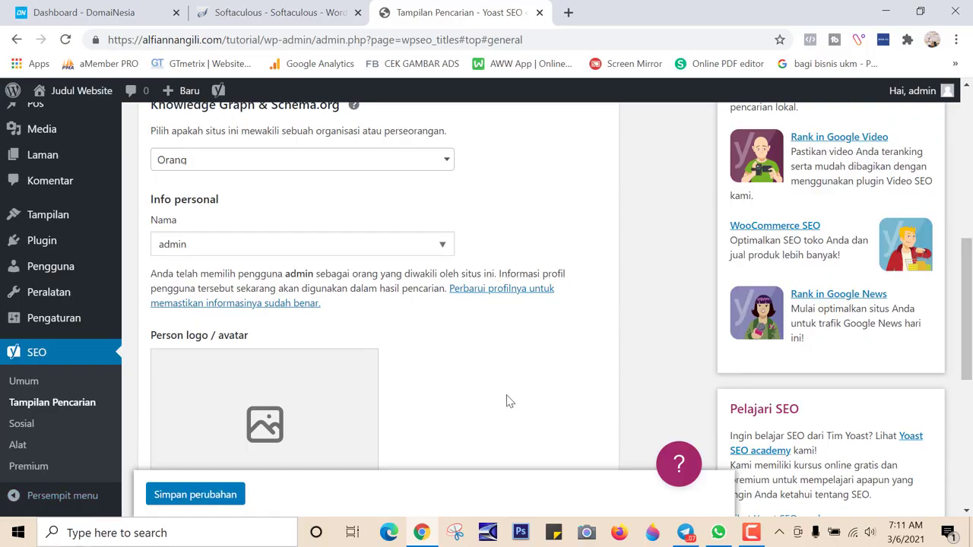
pyautogui.scroll(-1, 282, 407)
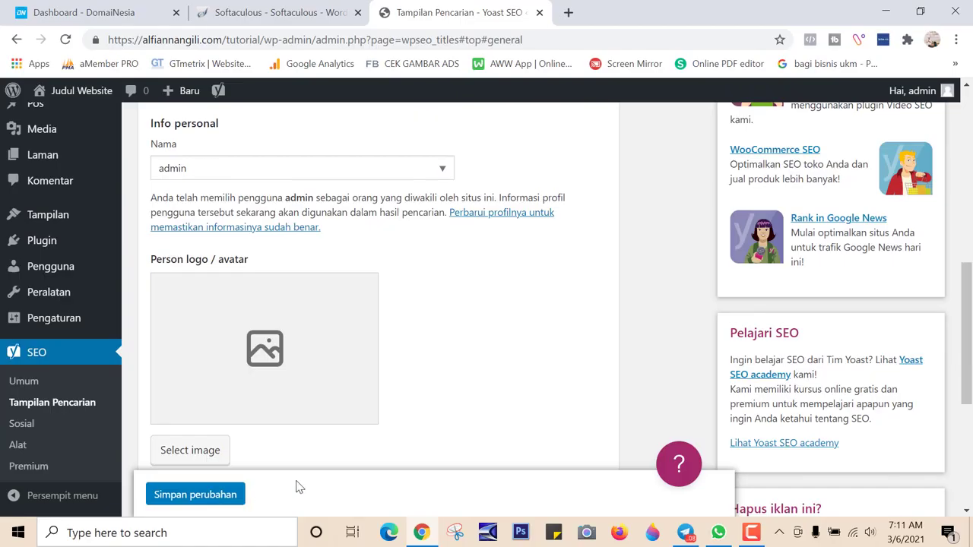
# Open the Sosial settings and look over the Facebook section and the organisation's social profile fields under Akun
pyautogui.click(20, 424)
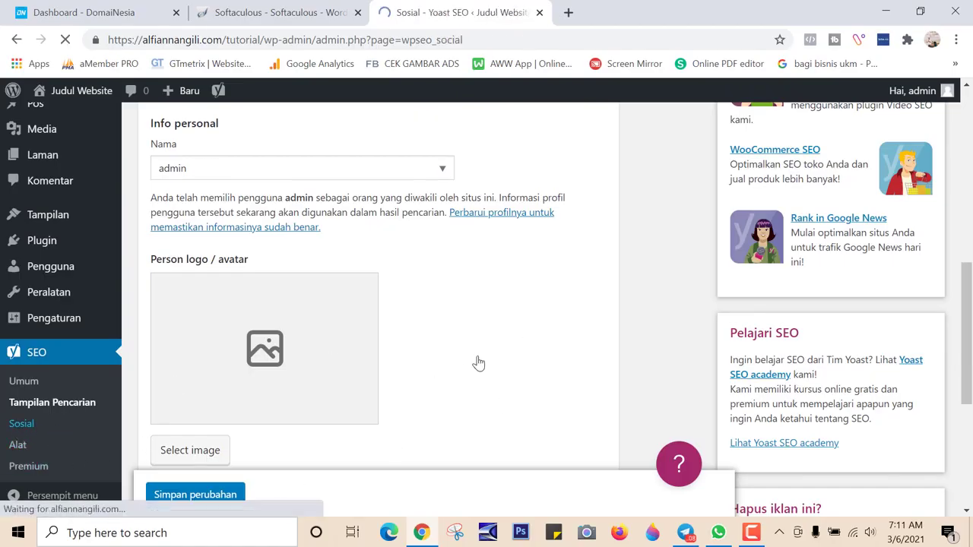
pyautogui.scroll(-3, 228, 380)
pyautogui.scroll(3, 261, 373)
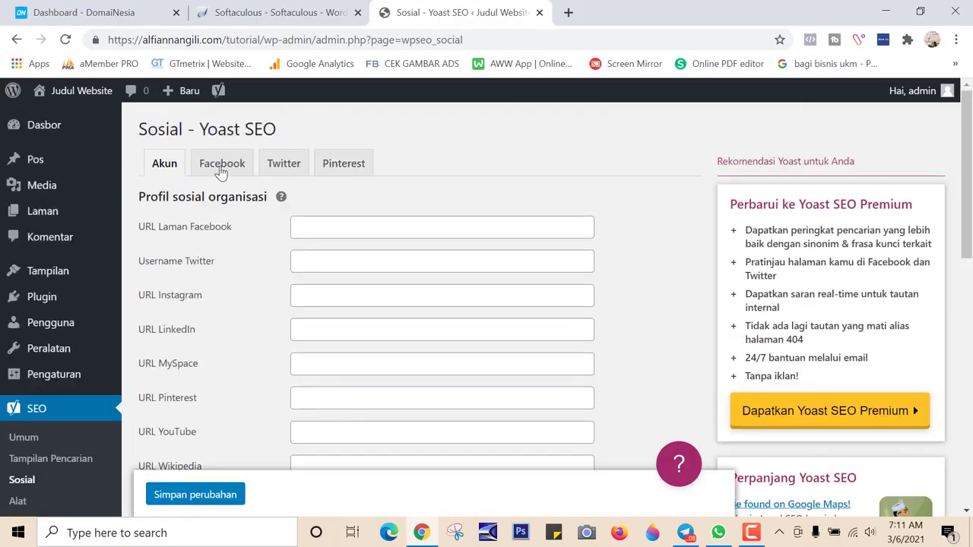
pyautogui.click(222, 164)
pyautogui.click(149, 173)
pyautogui.scroll(-5, 293, 348)
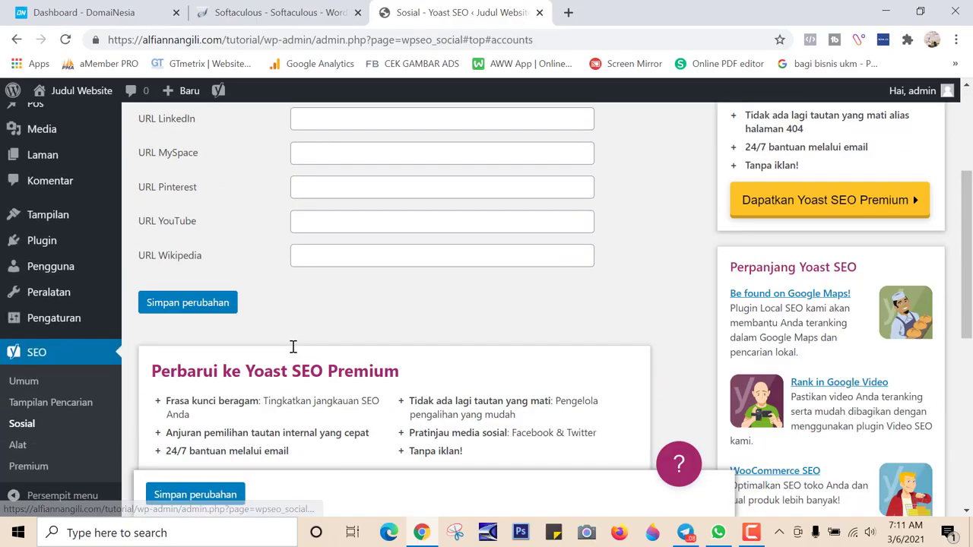
pyautogui.scroll(5, 261, 175)
pyautogui.scroll(-3, 202, 411)
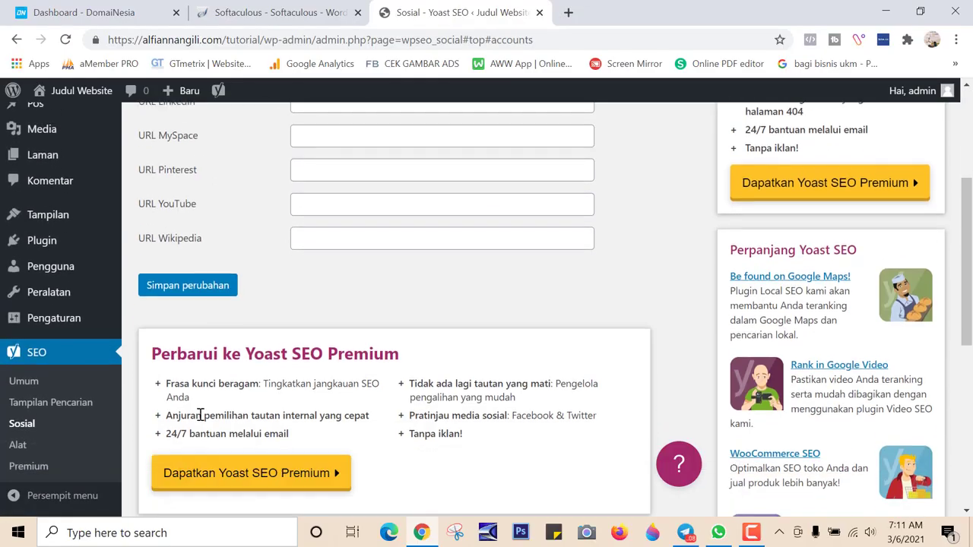
pyautogui.scroll(3, 248, 199)
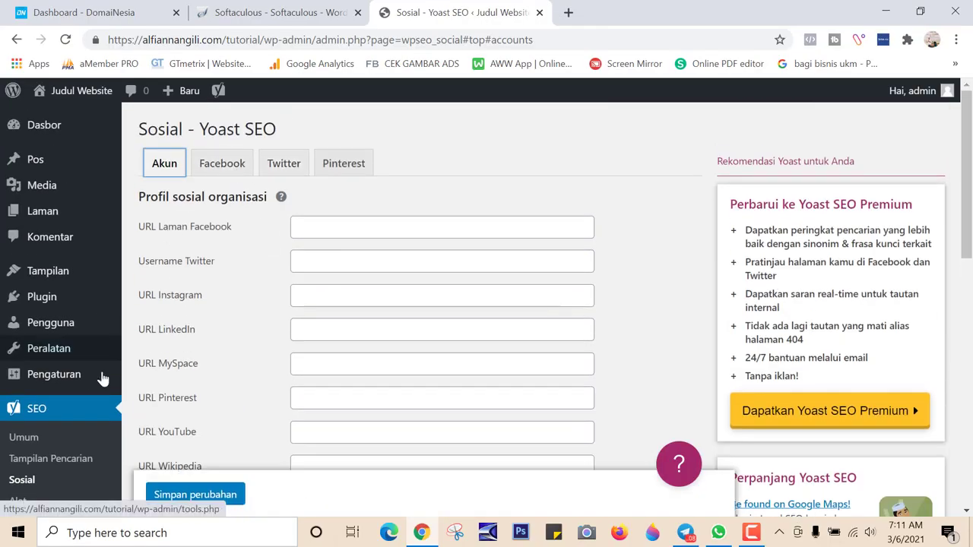
# Open the Alat page of Yoast SEO and look through its built-in tools
pyautogui.scroll(-2, 91, 482)
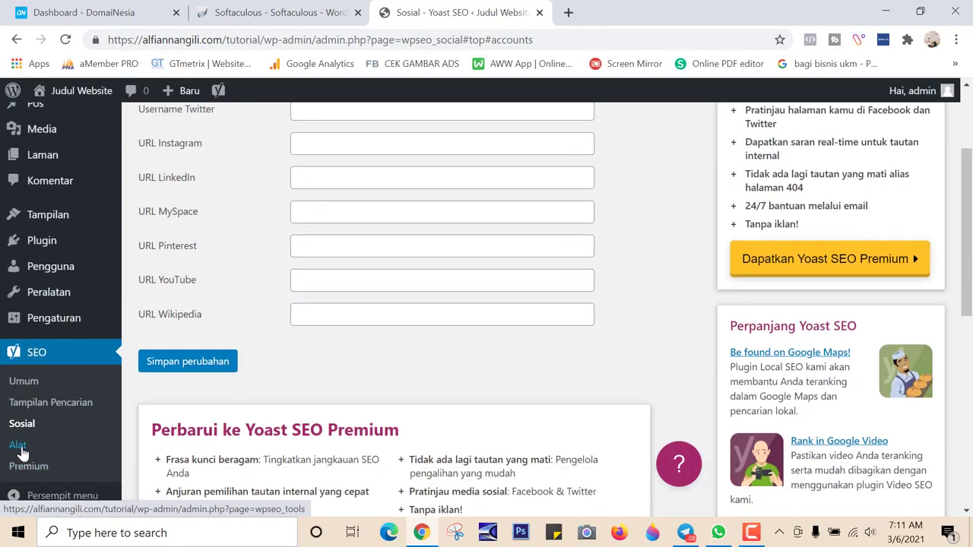
pyautogui.click(20, 447)
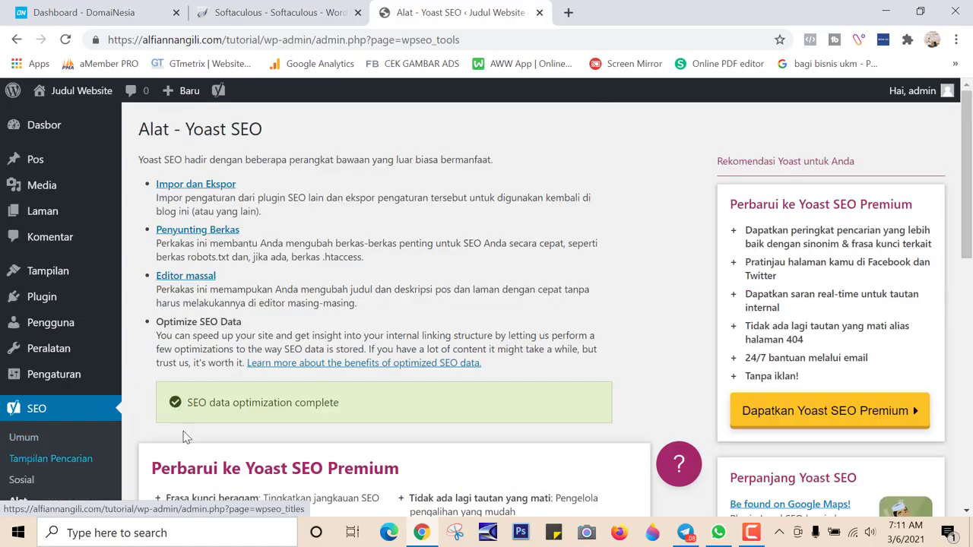
pyautogui.scroll(-4, 325, 340)
pyautogui.scroll(2, 446, 328)
pyautogui.scroll(2, 446, 327)
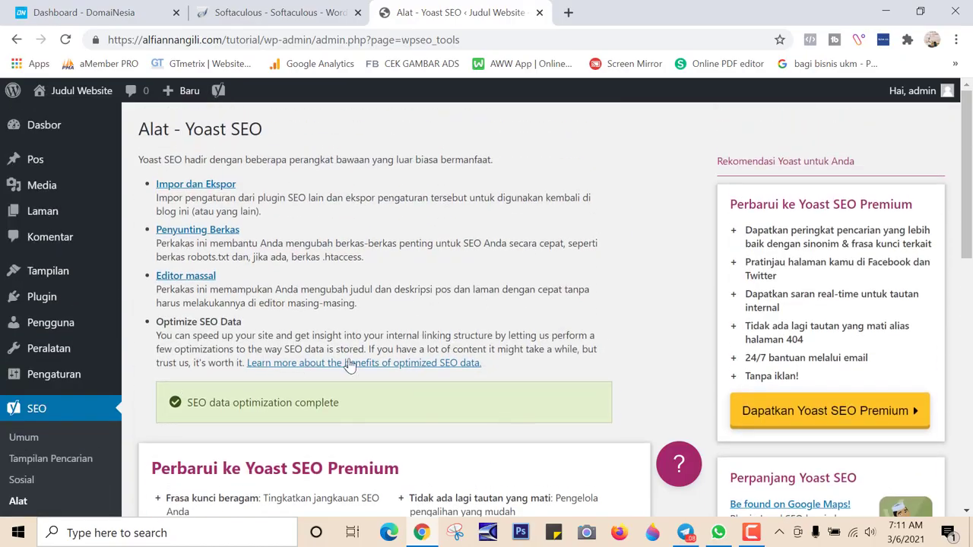
# View the Premium page of Yoast SEO and the Dasbor overview in its Umum settings
pyautogui.scroll(-2, 354, 349)
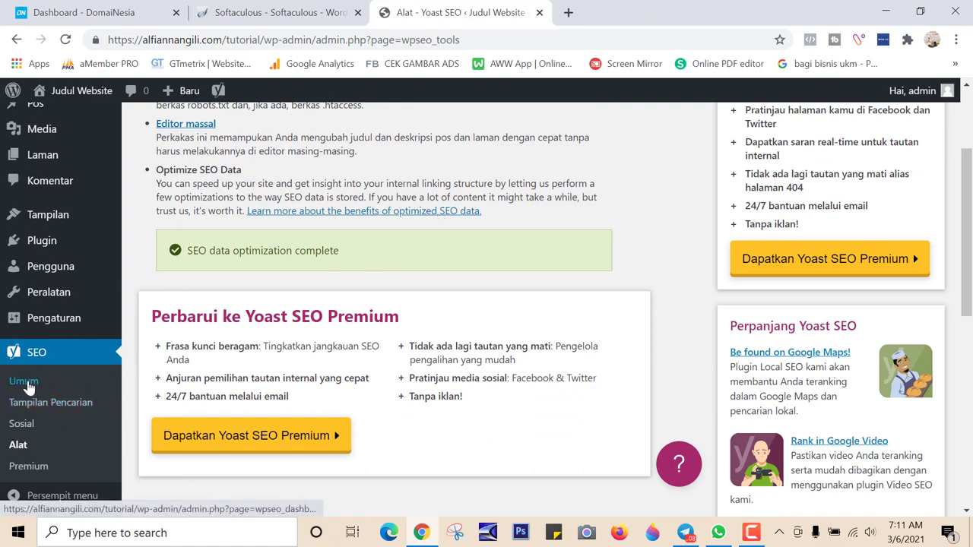
pyautogui.click(33, 468)
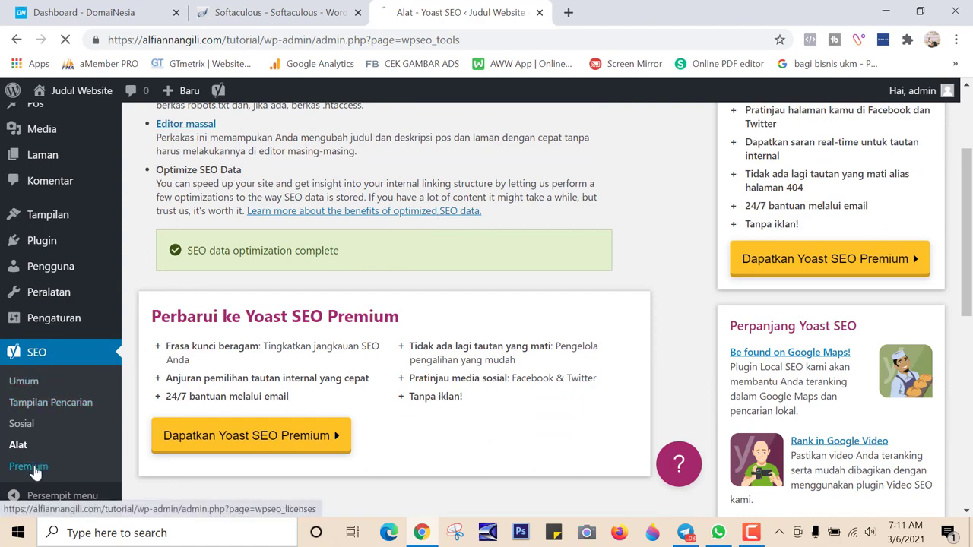
pyautogui.scroll(-4, 167, 308)
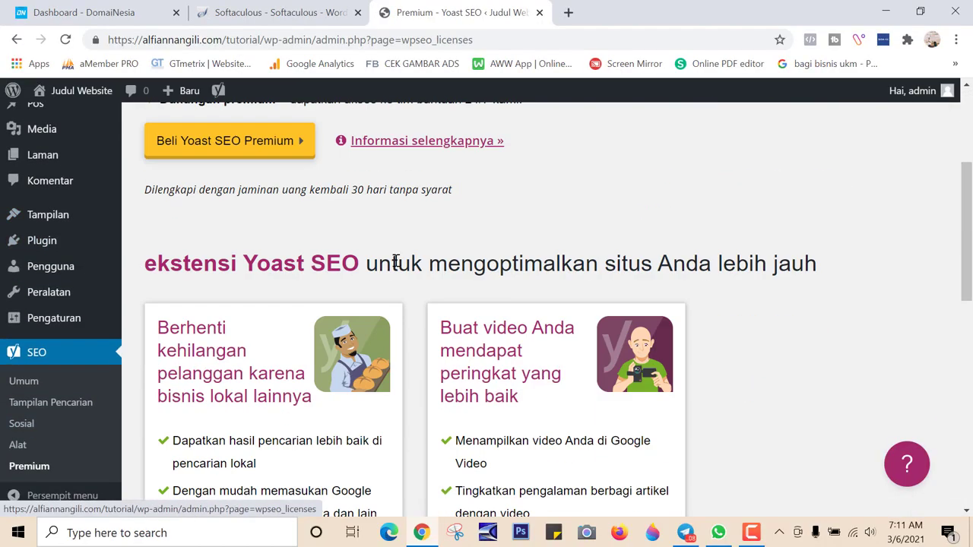
pyautogui.scroll(2, 167, 308)
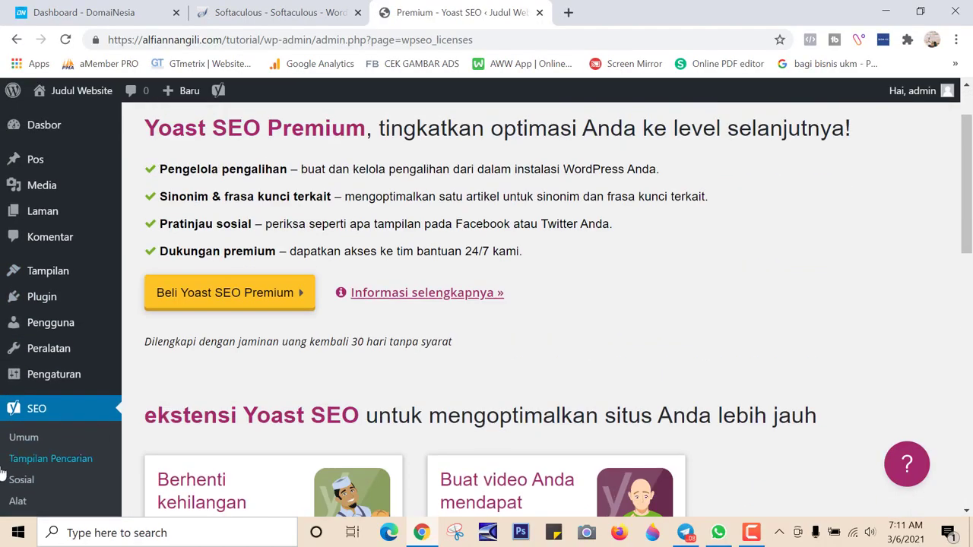
pyautogui.click(35, 439)
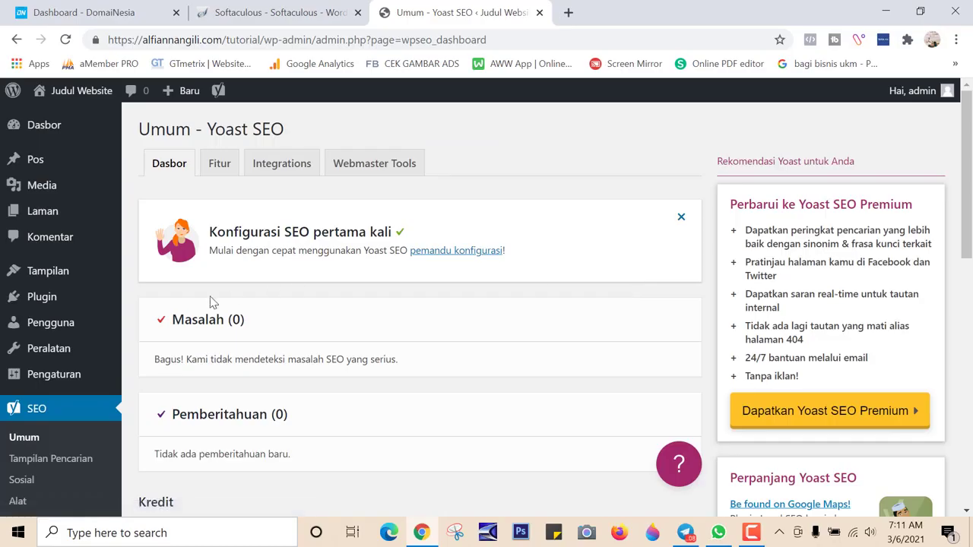
pyautogui.scroll(-4, 441, 388)
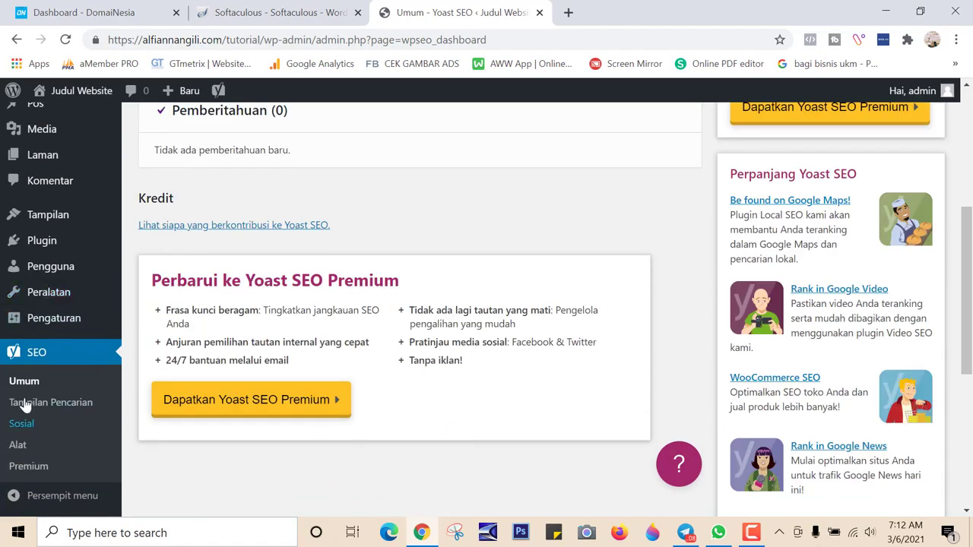
# Reopen the Tampilan Pencarian settings and remove the Judul situs, Halaman, Pemisah and Slogan variables from the homepage's Judul SEO
pyautogui.click(47, 406)
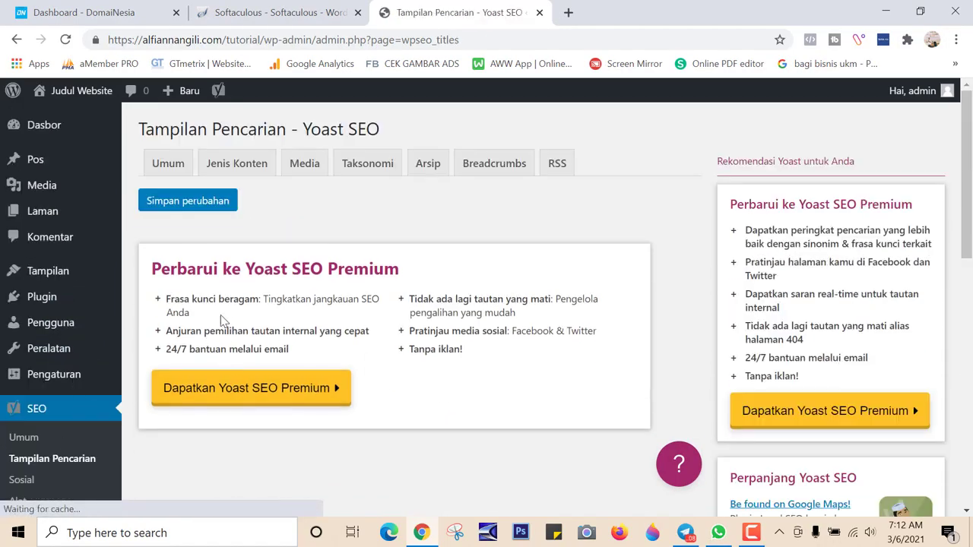
pyautogui.scroll(-2, 445, 430)
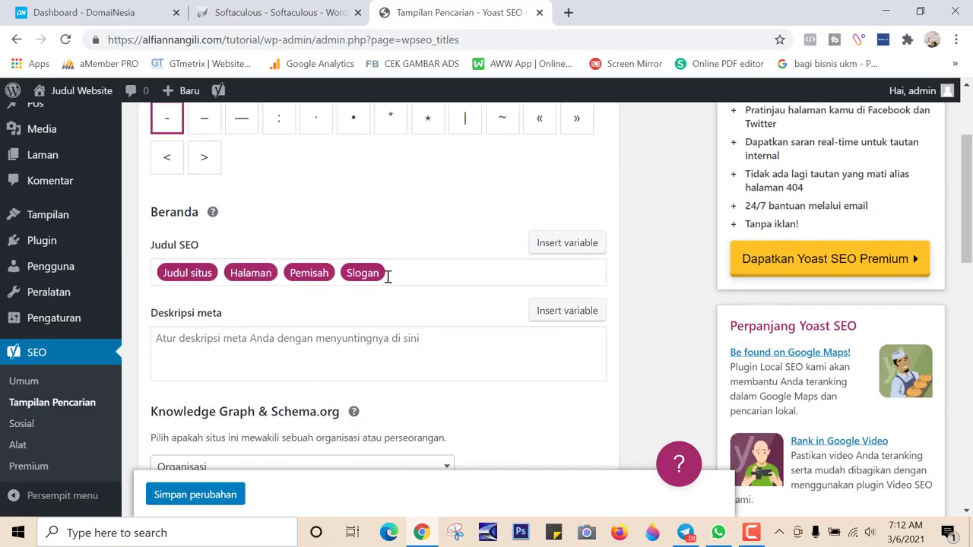
pyautogui.scroll(-2, 586, 471)
pyautogui.scroll(4, 300, 410)
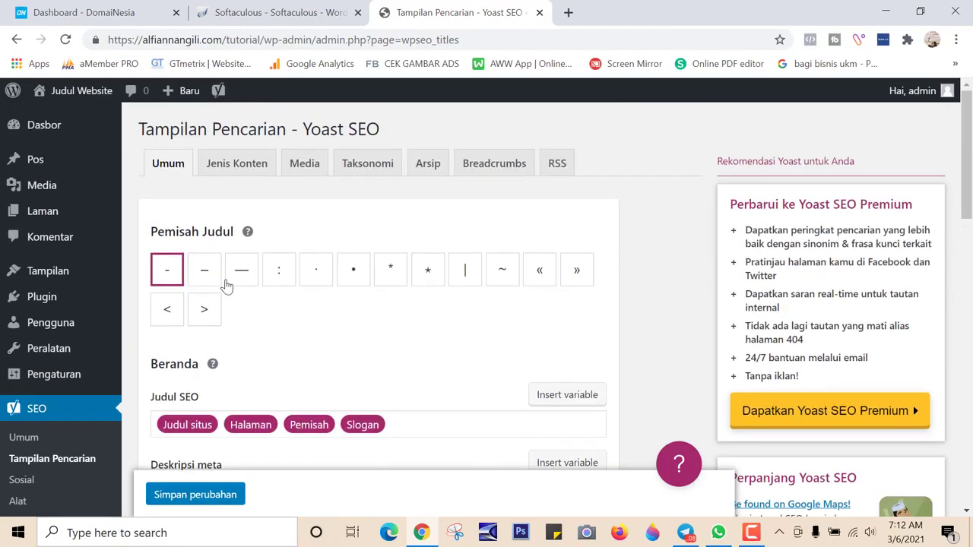
pyautogui.moveTo(225, 423); pyautogui.dragTo(552, 447)
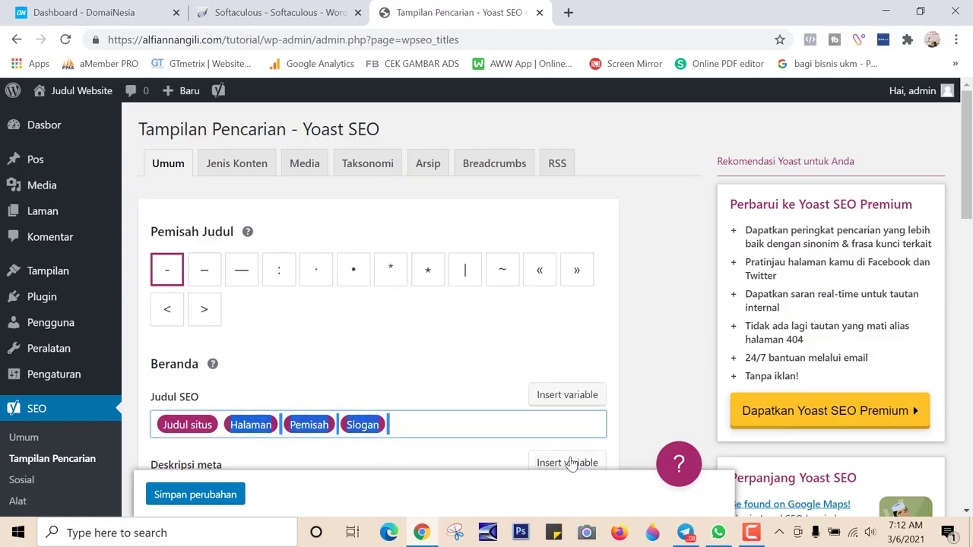
pyautogui.press('BackSpace')
pyautogui.scroll(-1, 629, 233)
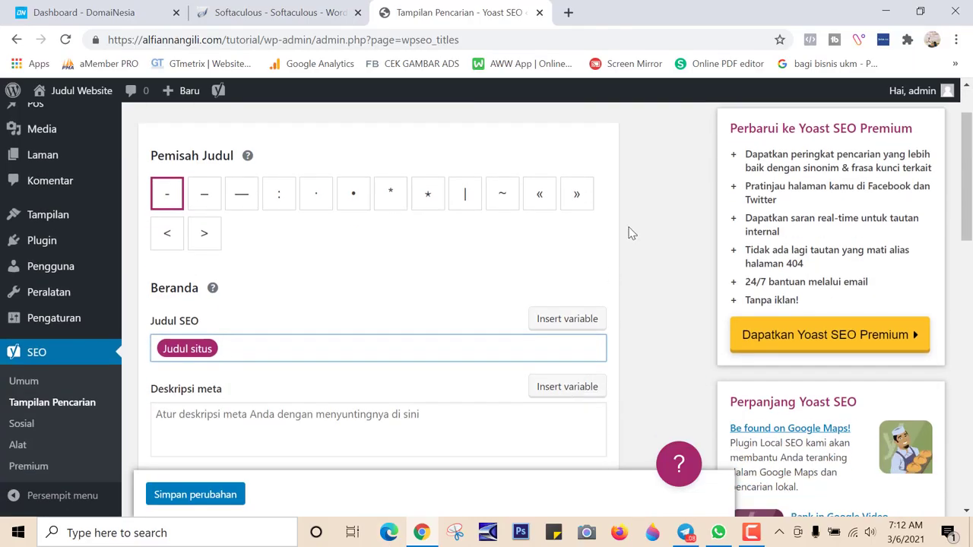
pyautogui.moveTo(237, 356); pyautogui.dragTo(125, 355)
pyautogui.press('BackSpace')
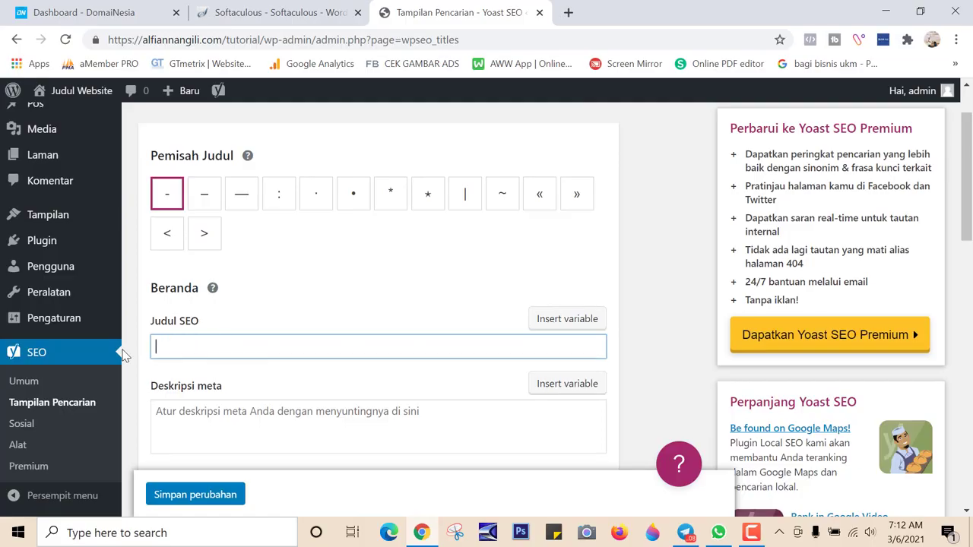
pyautogui.scroll(-6, 488, 490)
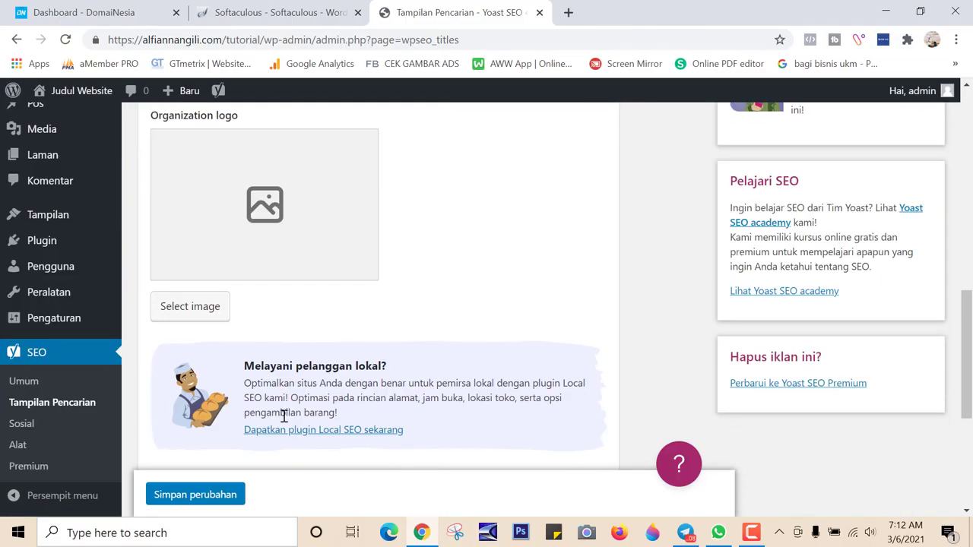